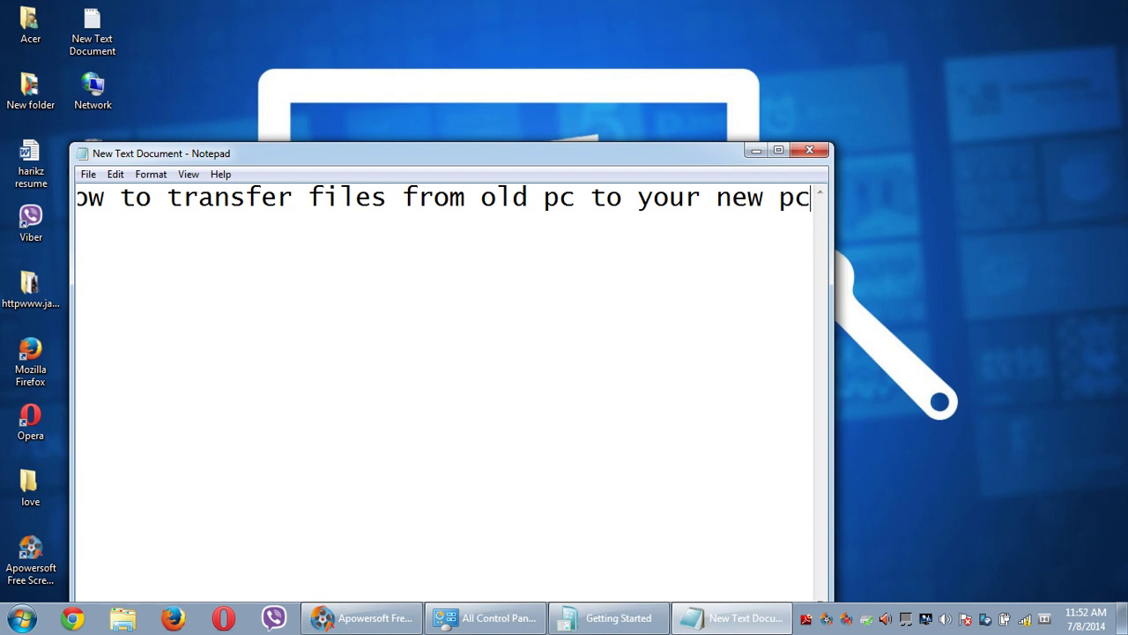
# Step: Add a second line reading "control pannel" below the title in the note
pyautogui.press('Return')
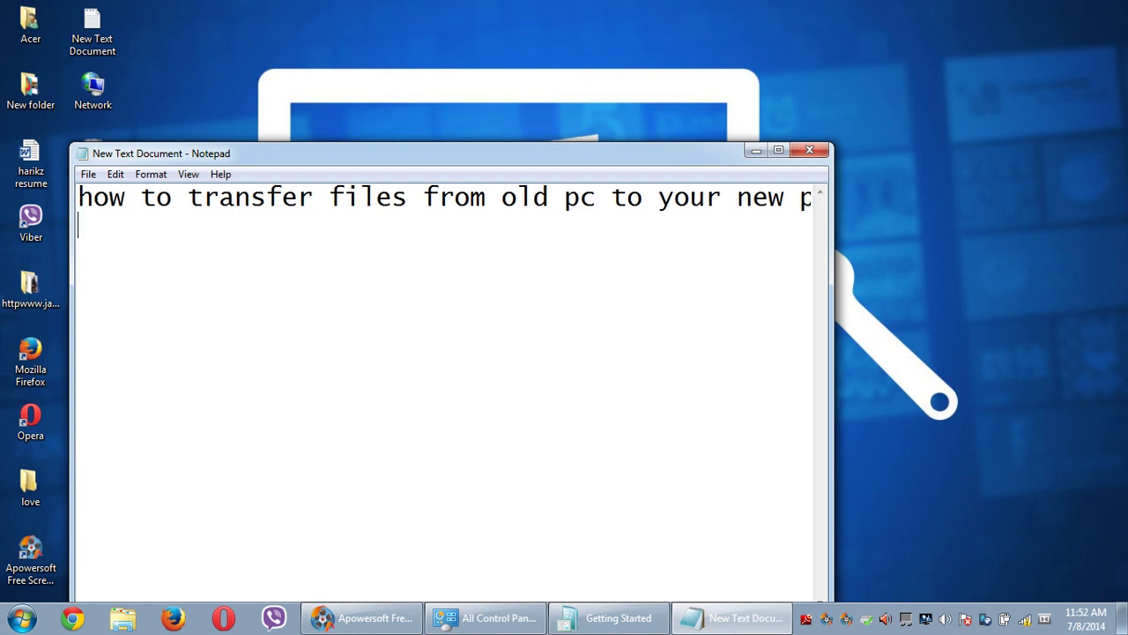
pyautogui.write('ccon')
pyautogui.press('BackSpace')
pyautogui.press('BackSpace')
pyautogui.press('BackSpace')
pyautogui.write('ontrol ')
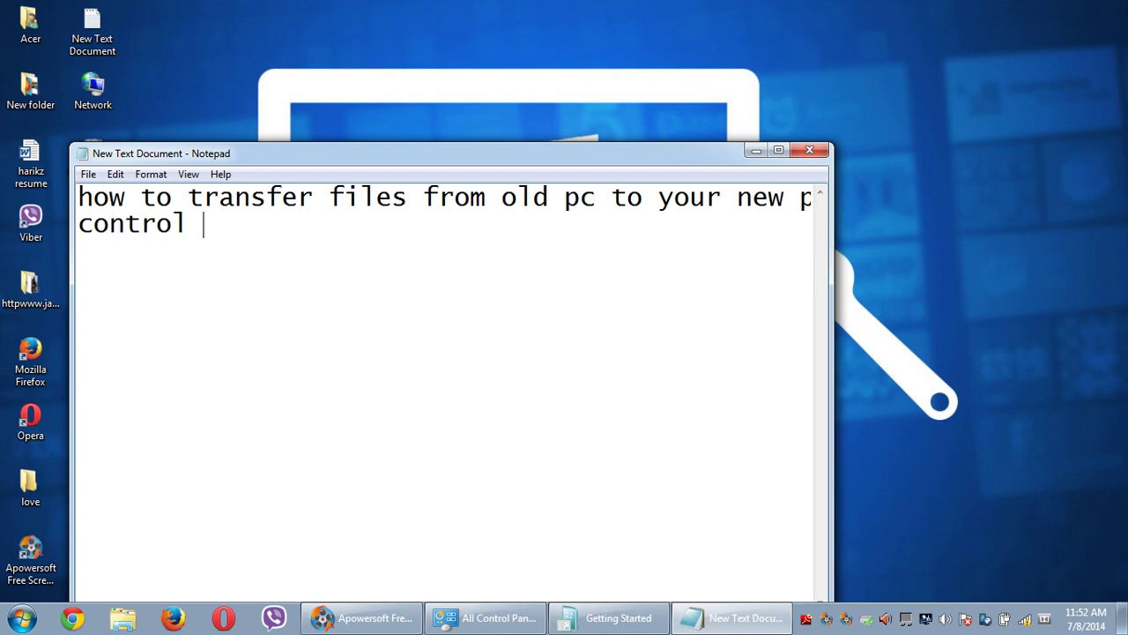
pyautogui.write('pannel')
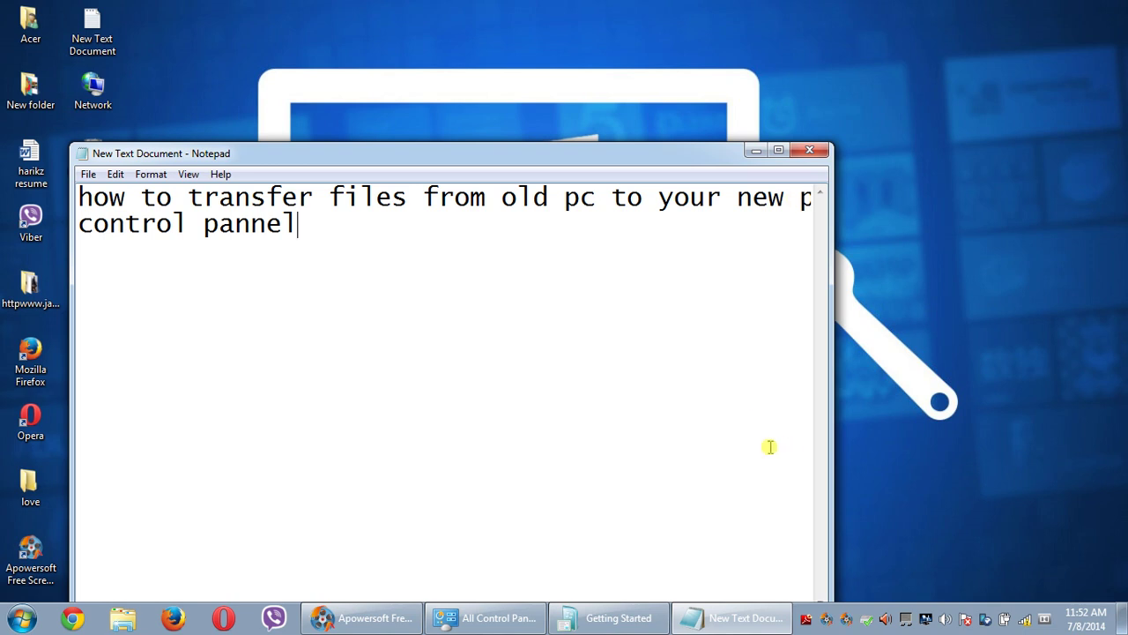
# Step: Open the Control Panel from Windows and maximize its window
pyautogui.click(20, 618)
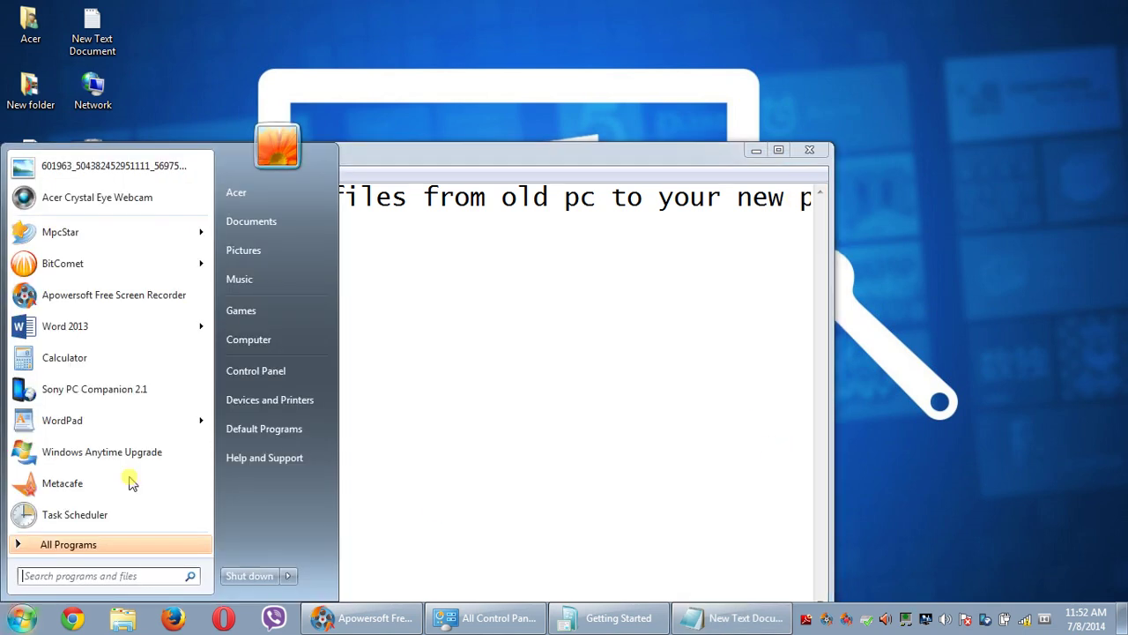
pyautogui.click(257, 370)
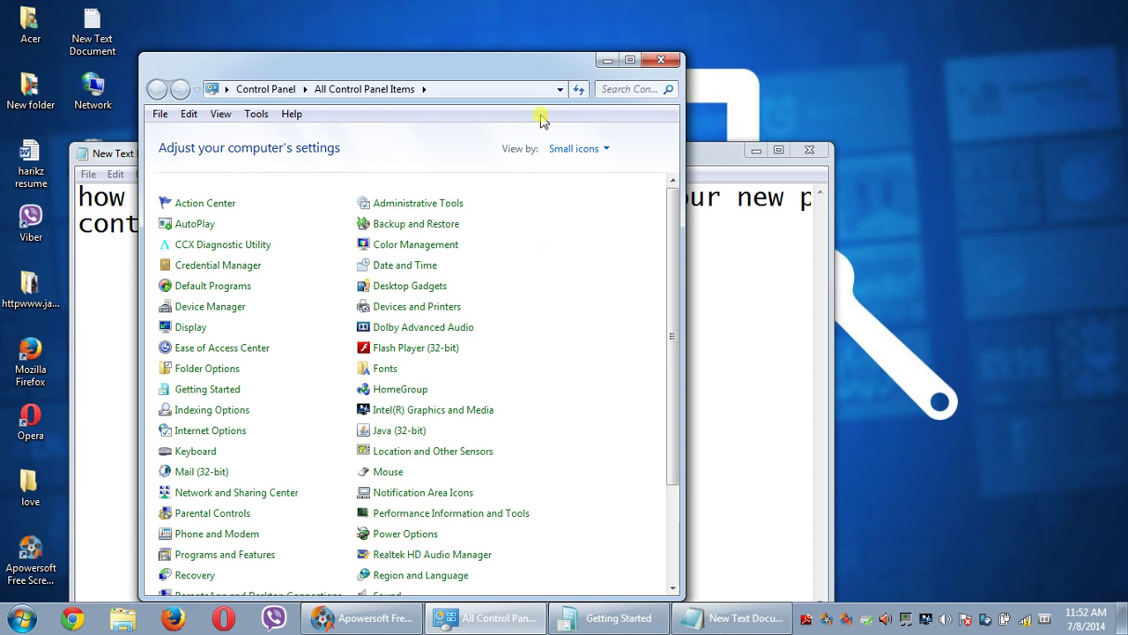
pyautogui.click(624, 60)
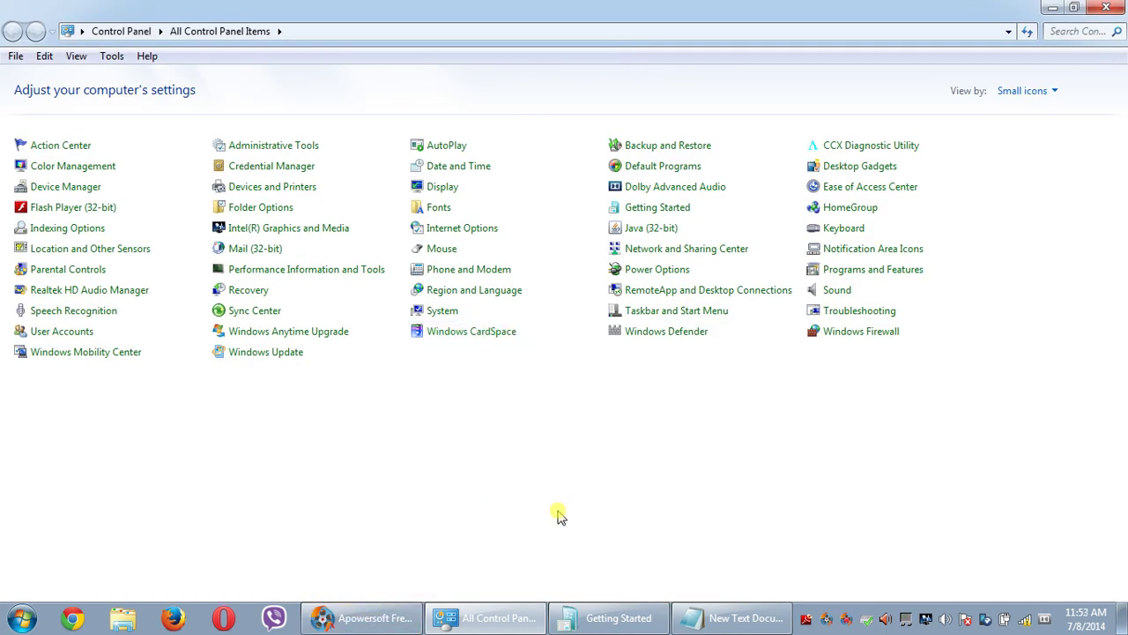
pyautogui.click(383, 620)
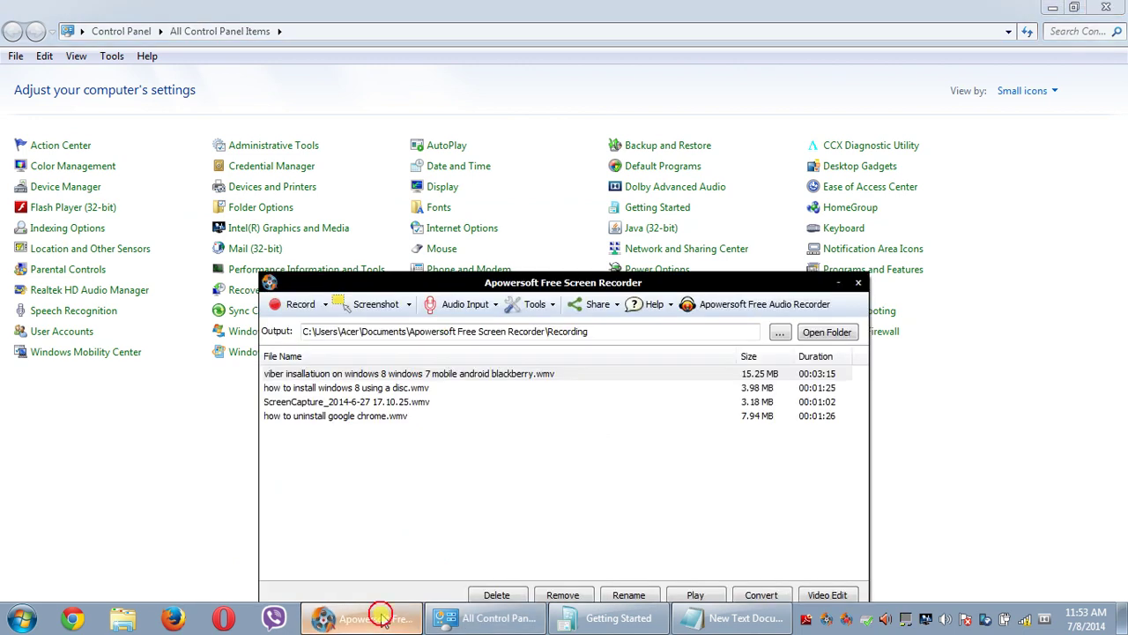
pyautogui.click(379, 619)
# Step: Switch back to the Notepad note and add a new line reading "click on getting started"
pyautogui.click(705, 620)
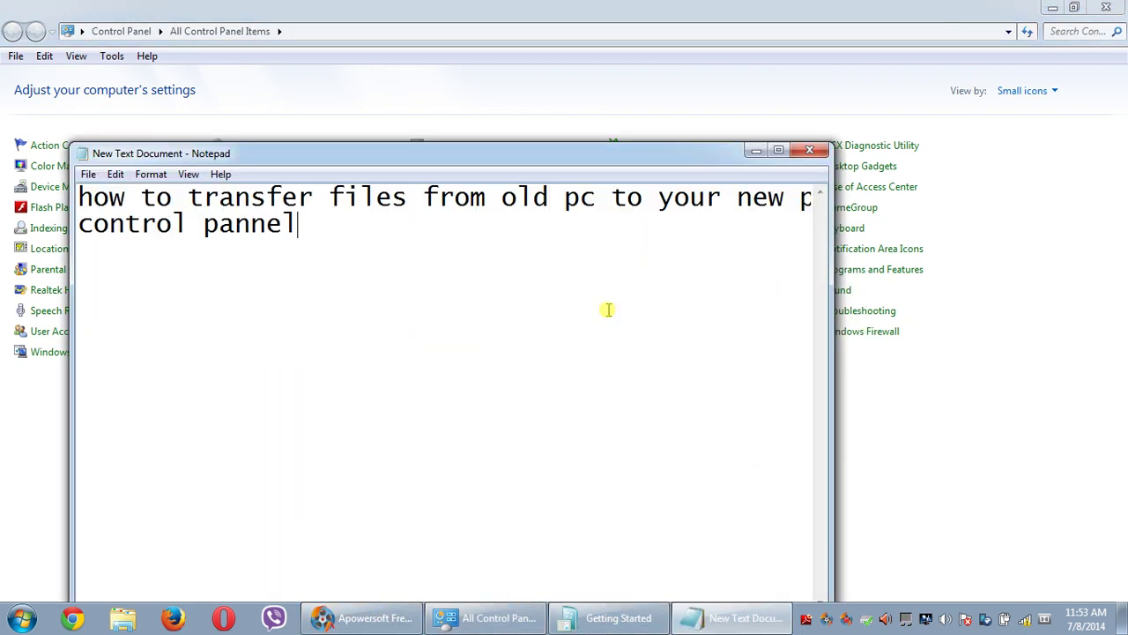
pyautogui.press('Return')
pyautogui.write('clic')
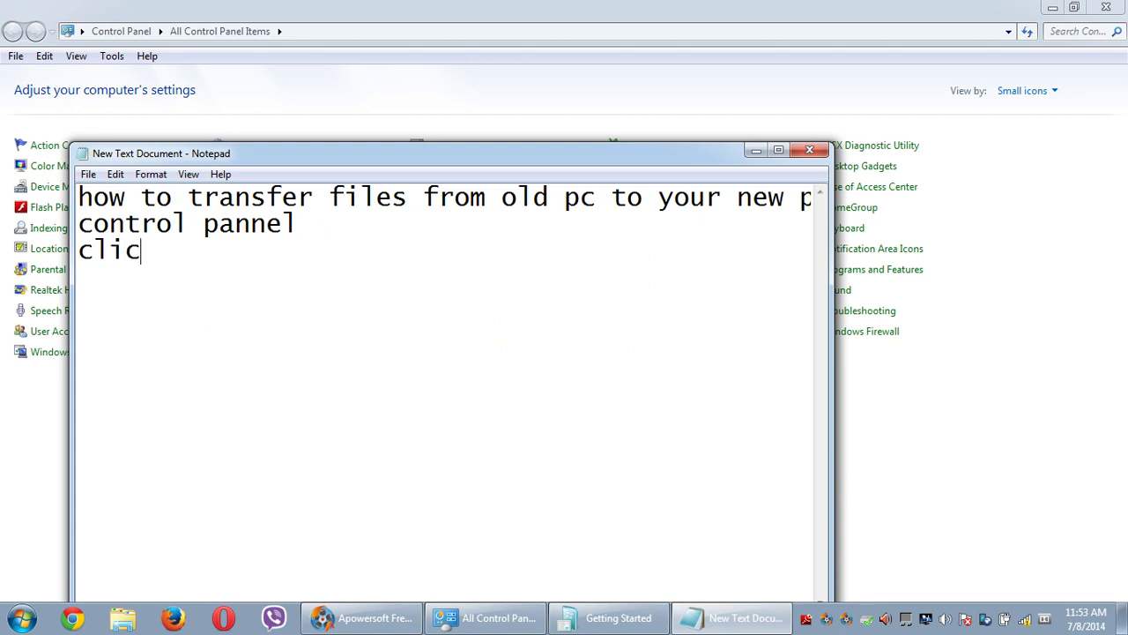
pyautogui.write('k on getting')
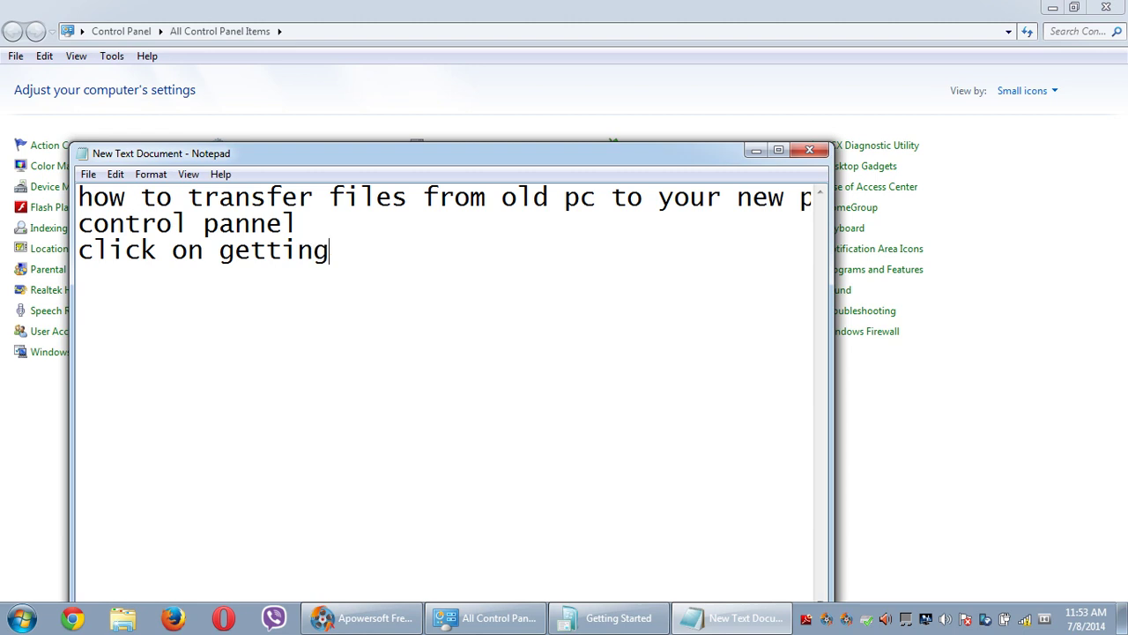
pyautogui.write(' started')
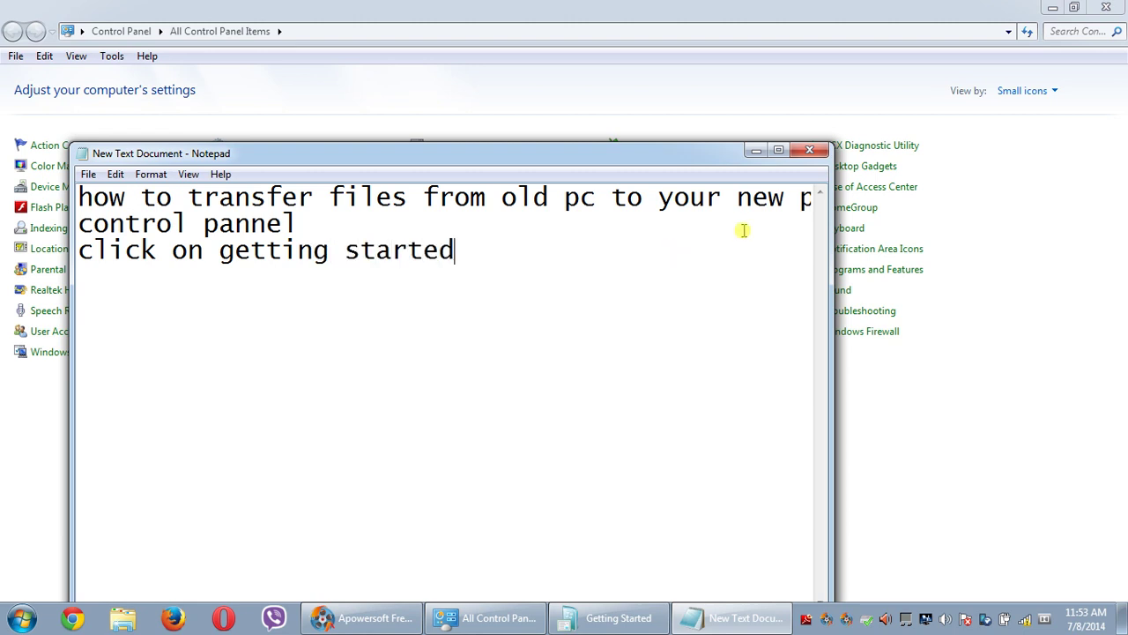
# Step: Minimize the note, switch to the Getting Started window and open Windows Easy Transfer
pyautogui.click(756, 151)
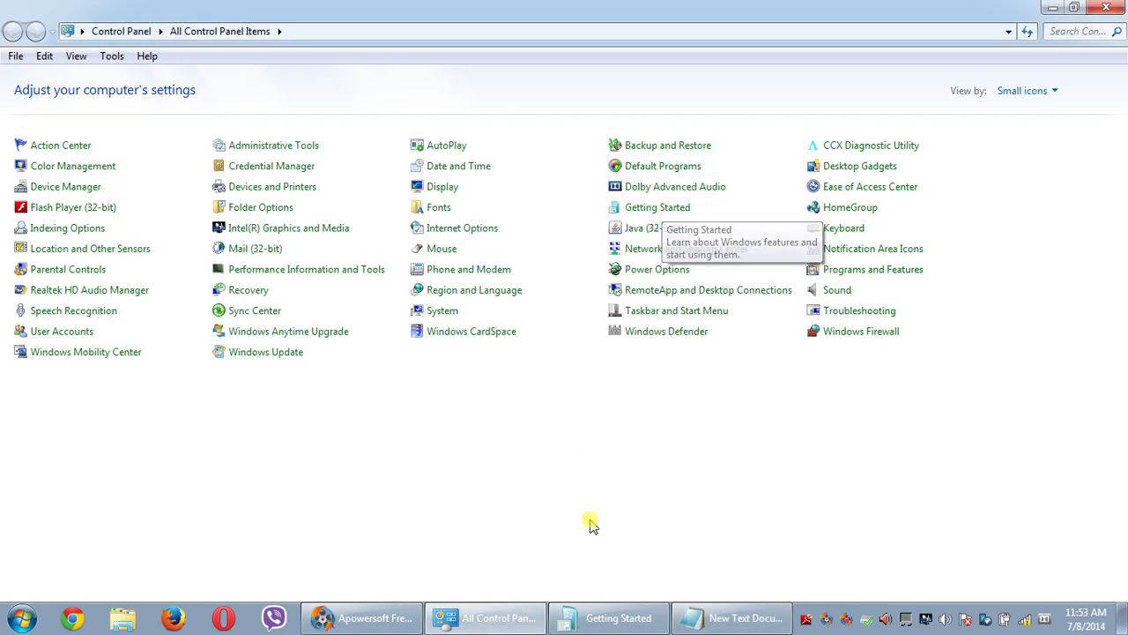
pyautogui.click(587, 618)
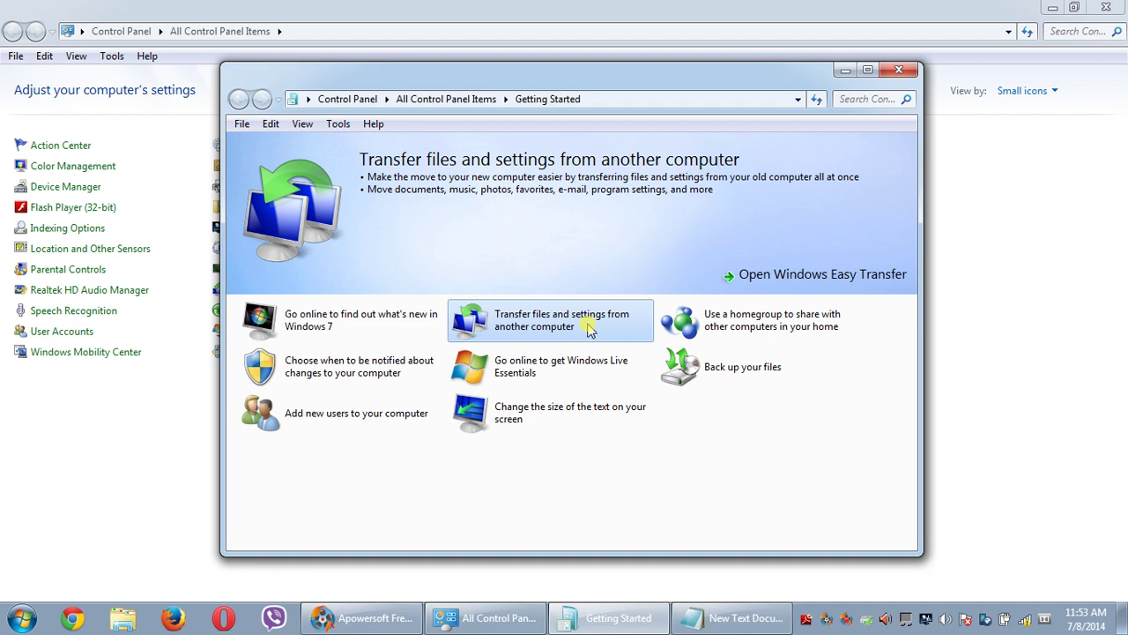
pyautogui.click(742, 279)
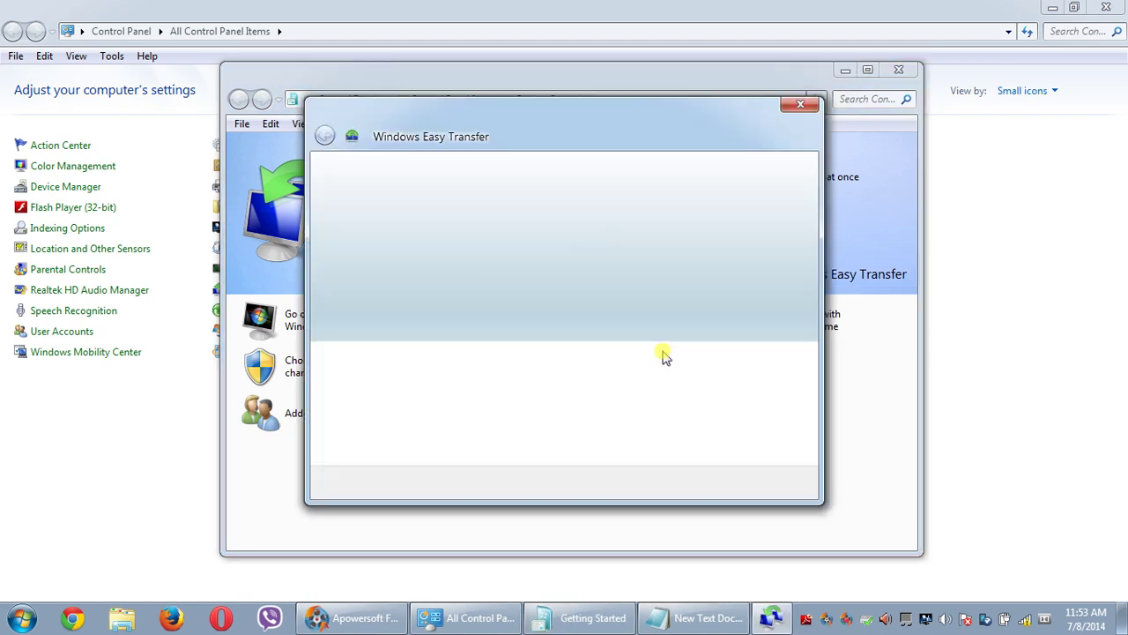
# Step: Return to the Notepad note and add a new line reading "click on transfer files option"
pyautogui.click(655, 620)
pyautogui.write('cl')
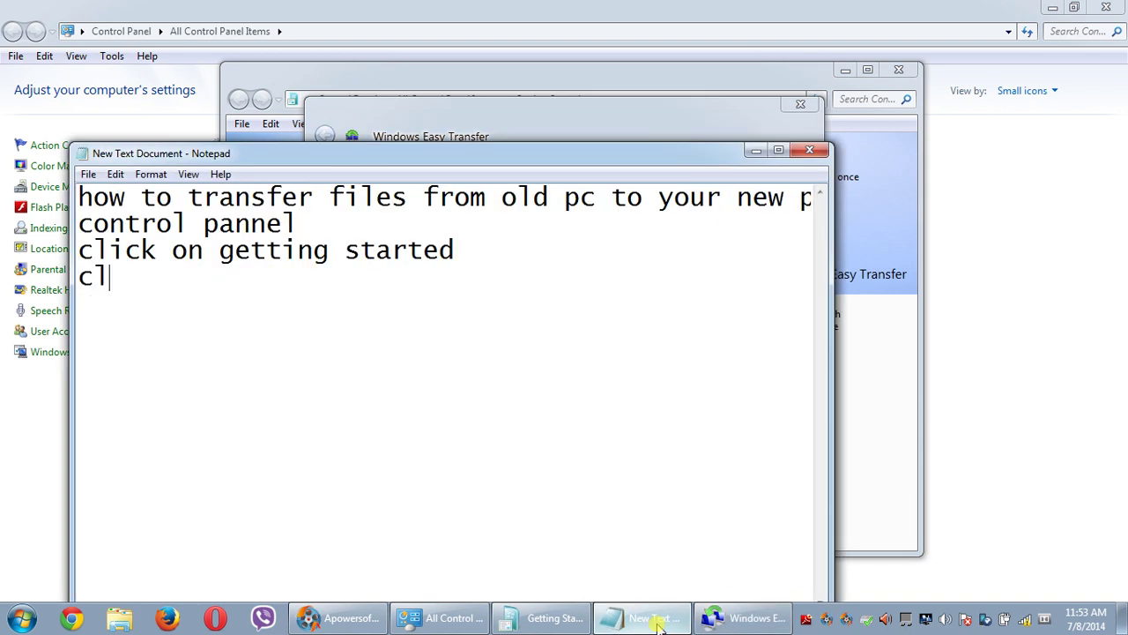
pyautogui.write('ick on t')
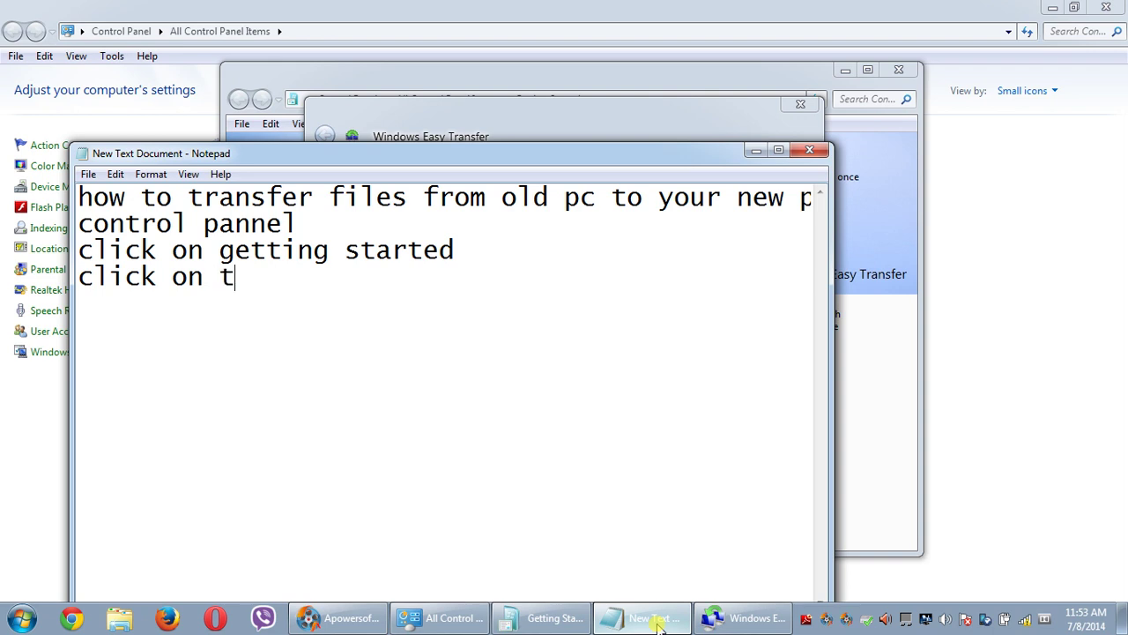
pyautogui.write('e')
pyautogui.press('BackSpace')
pyautogui.write('ranfer')
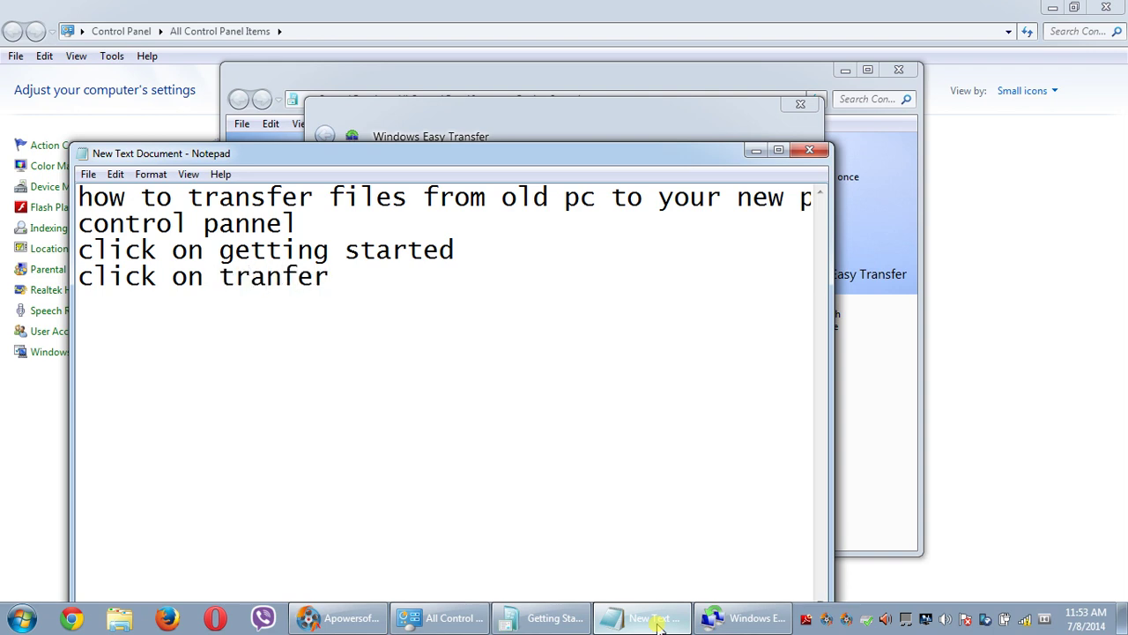
pyautogui.write('s')
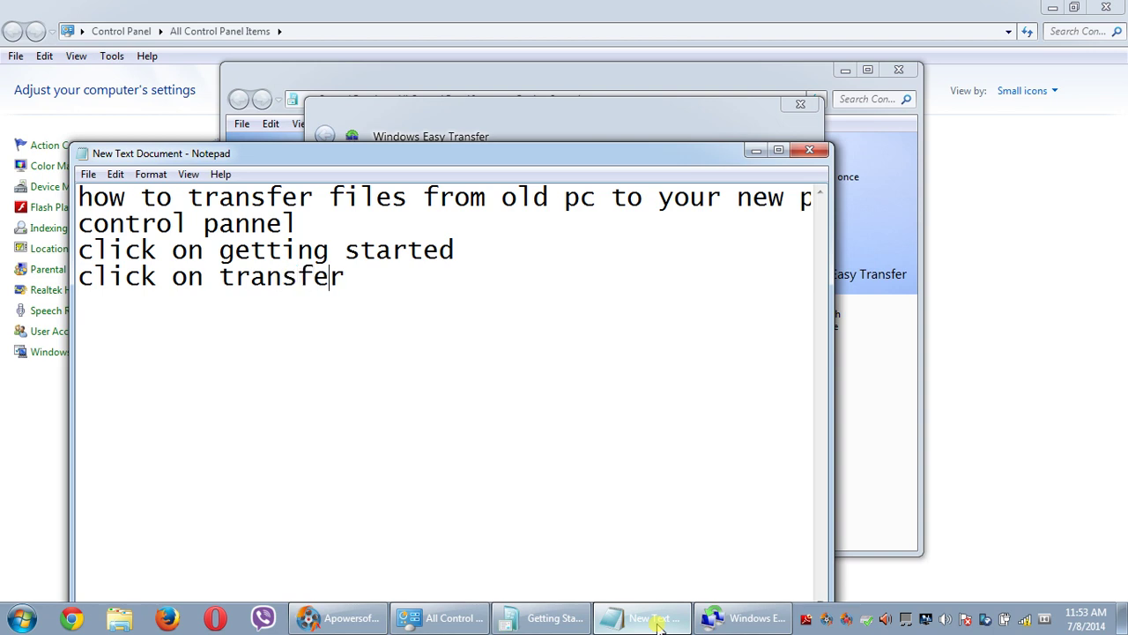
pyautogui.write(' files')
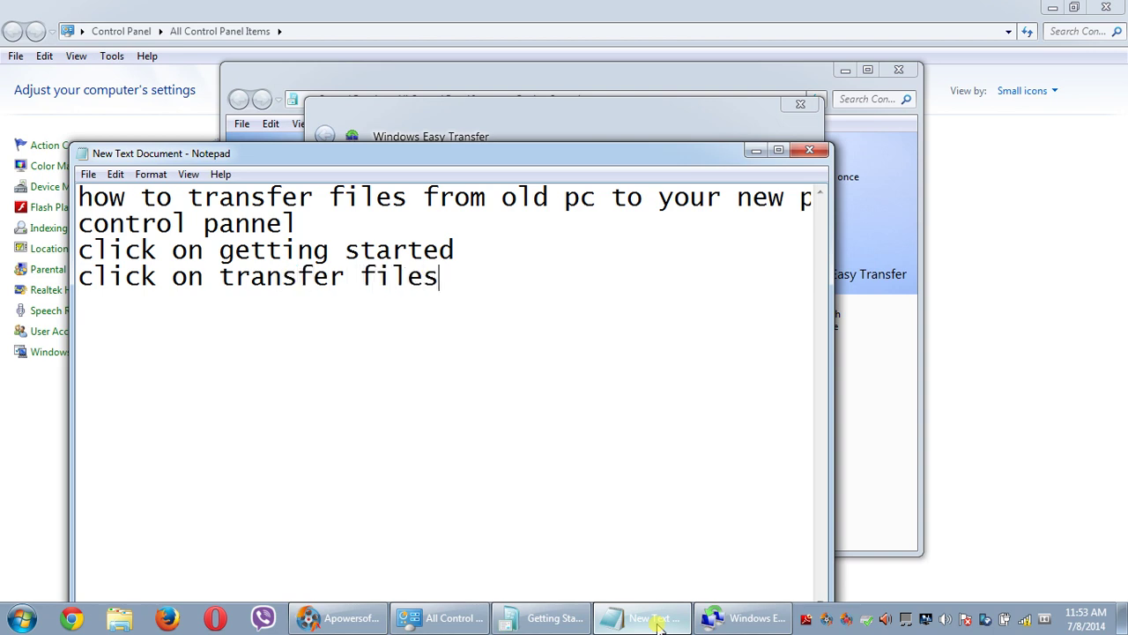
pyautogui.write(' o')
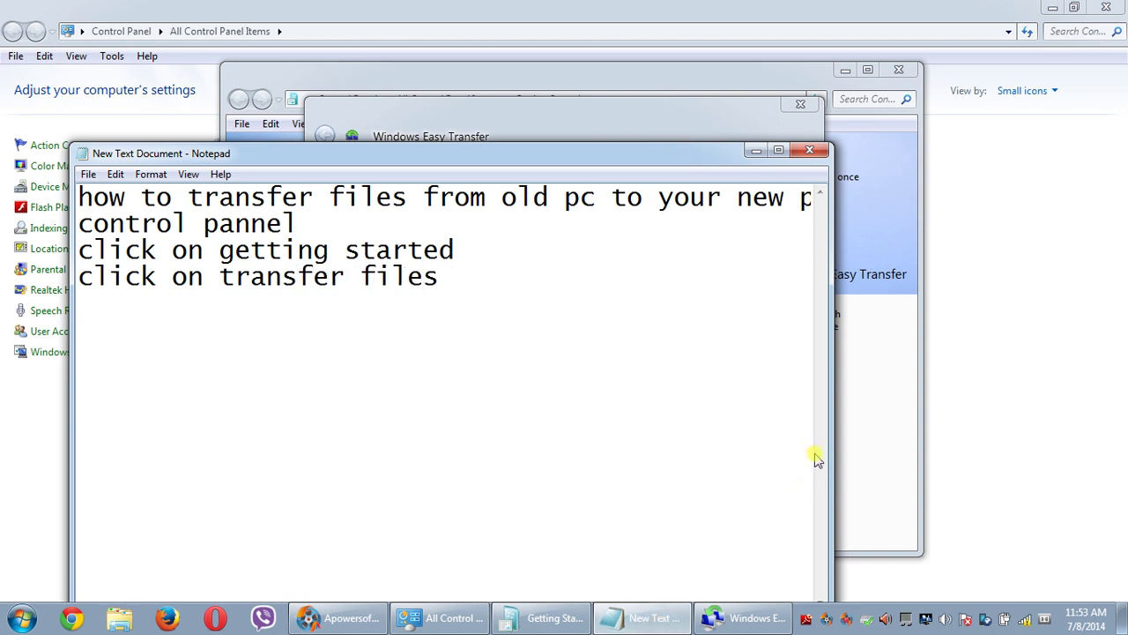
pyautogui.write('ption')
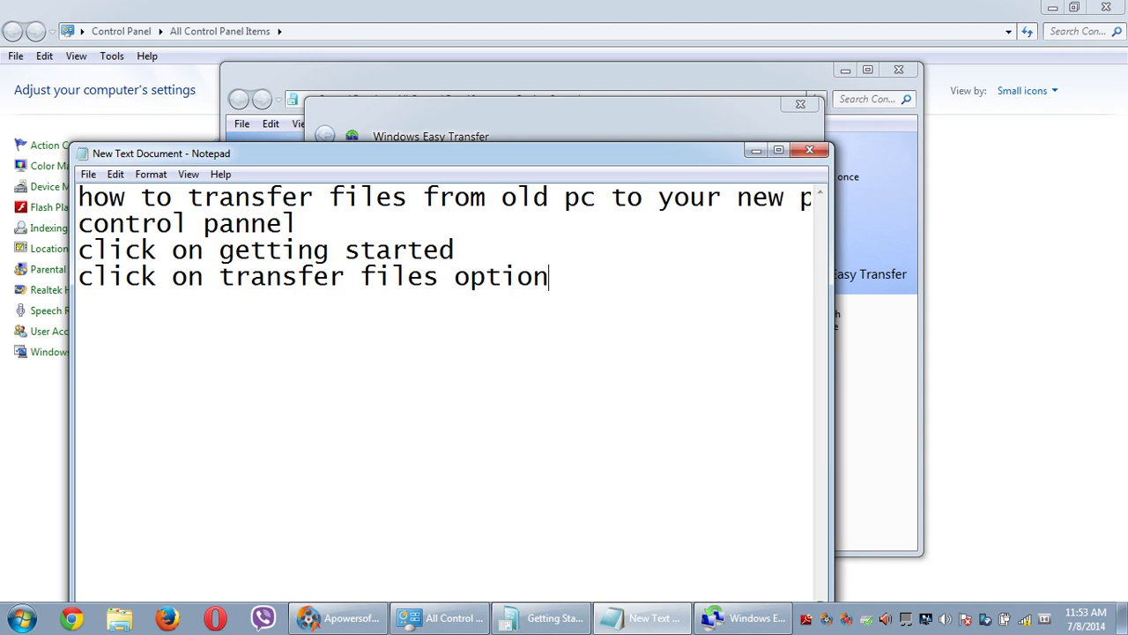
# Step: Switch to Windows Easy Transfer and advance past its welcome page to the choice of transfer method
pyautogui.click(626, 120)
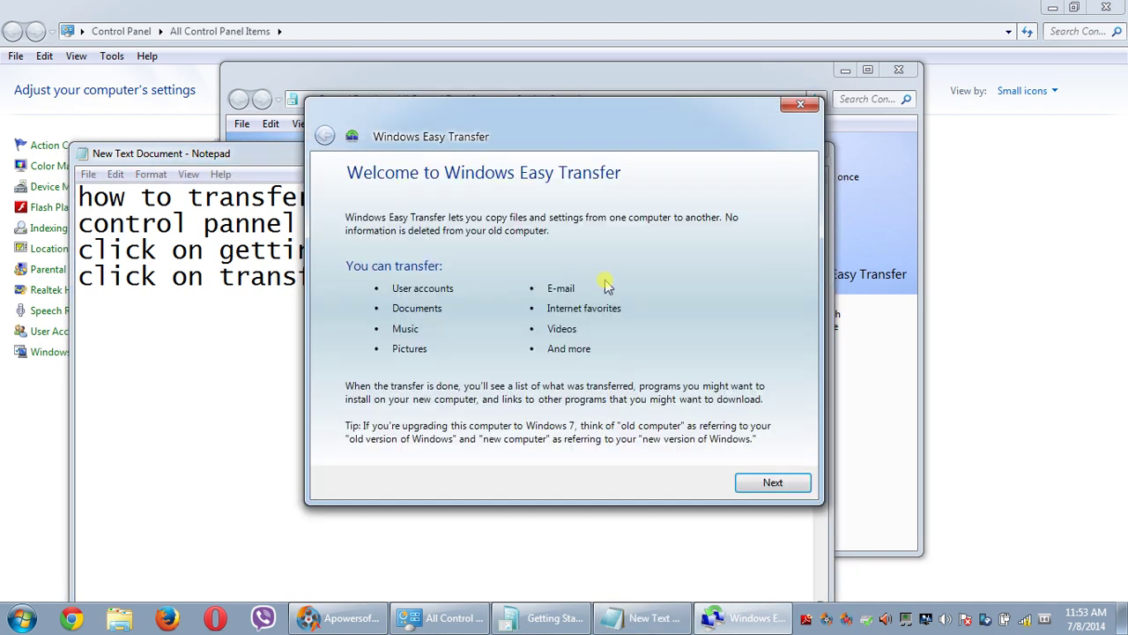
pyautogui.click(772, 482)
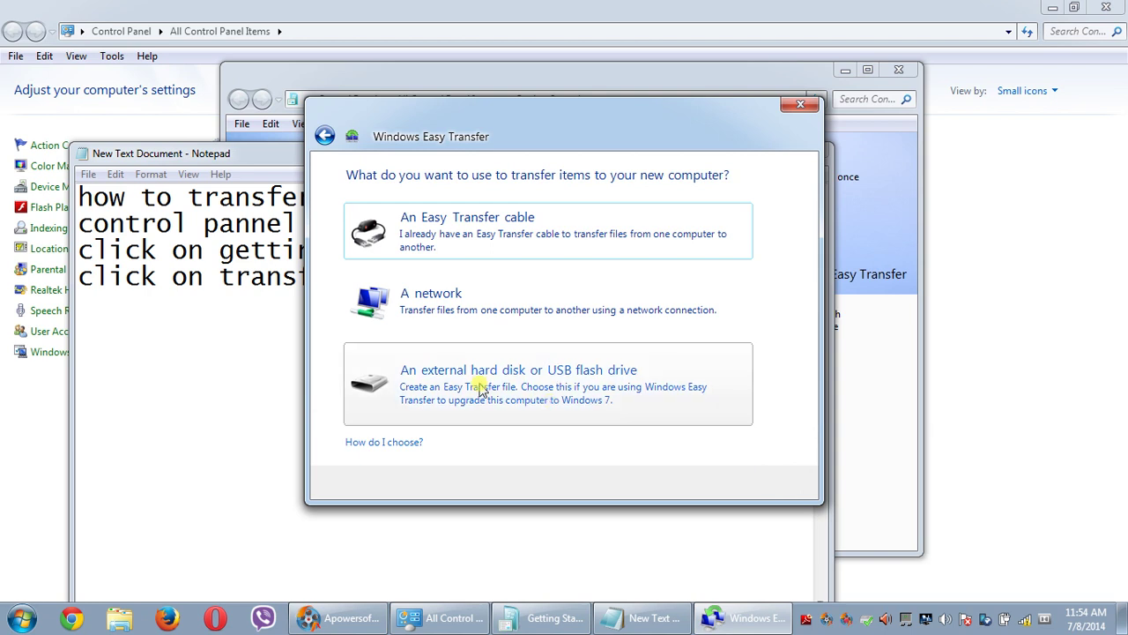
# Step: Go back to the Notepad note and add a new line reading "you can purchase a easy transfer cable"
pyautogui.click(229, 414)
pyautogui.click(564, 270)
pyautogui.press('Return')
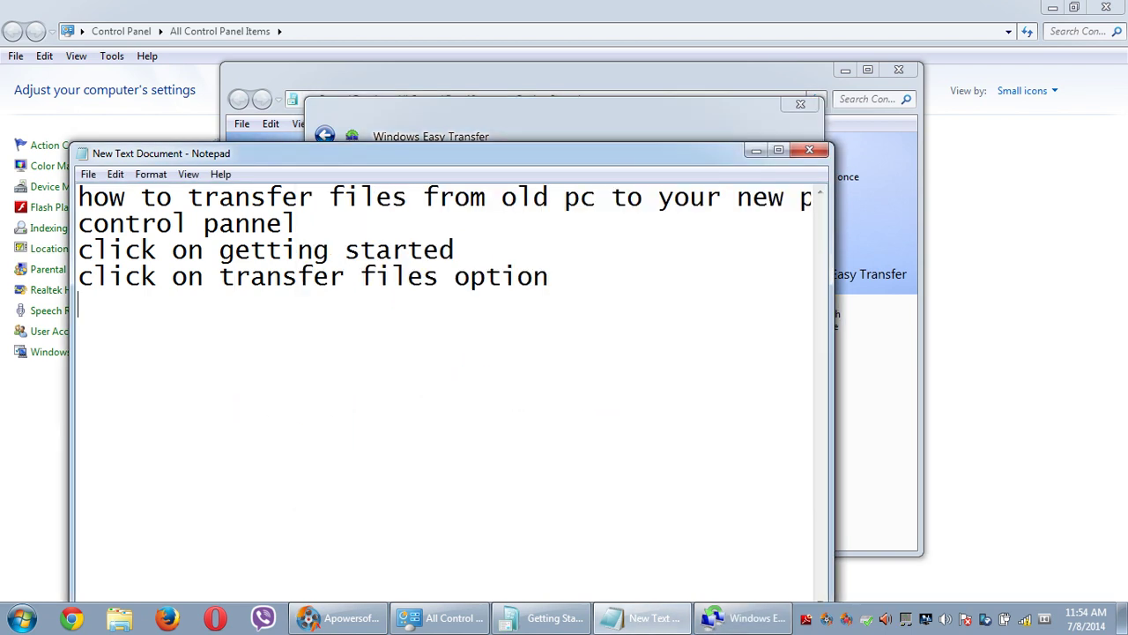
pyautogui.write('you can ')
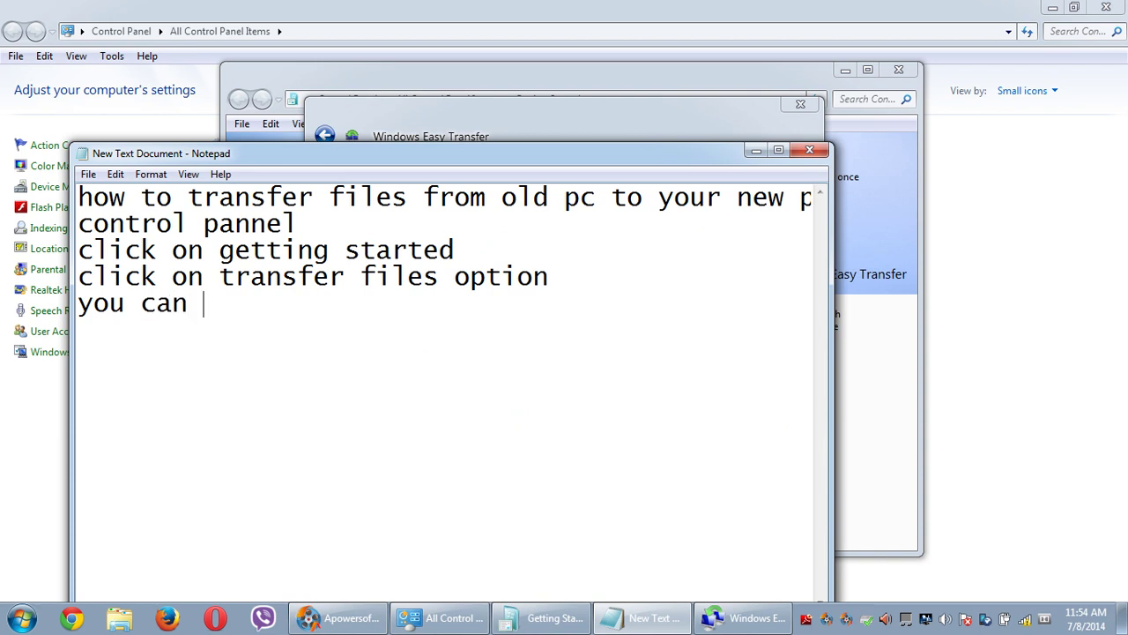
pyautogui.write('purchase a')
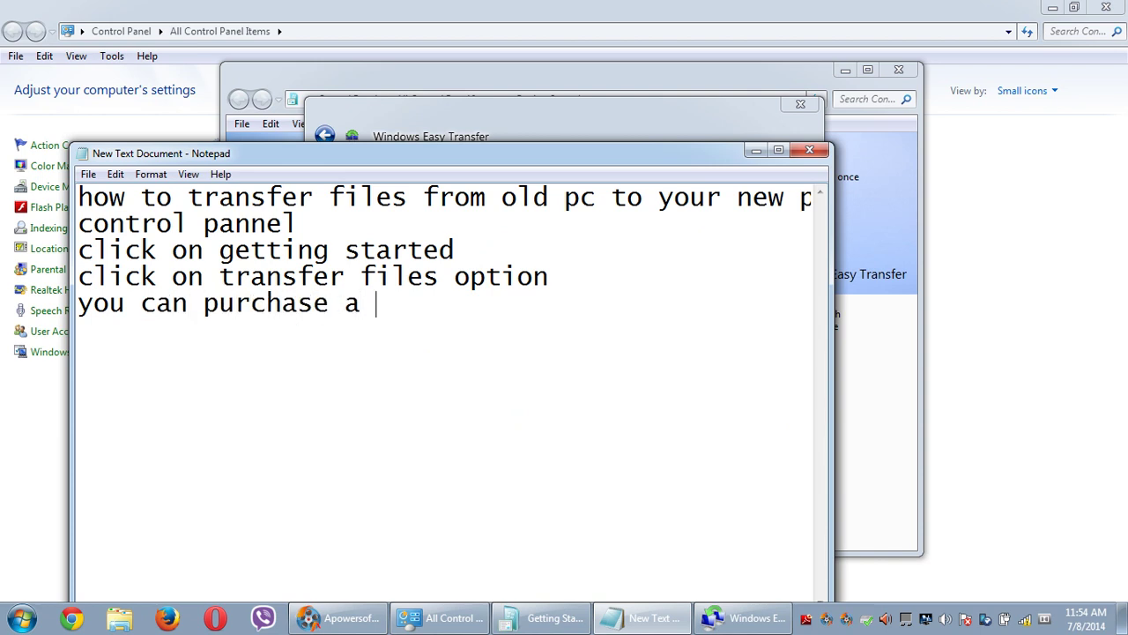
pyautogui.write(' easy t')
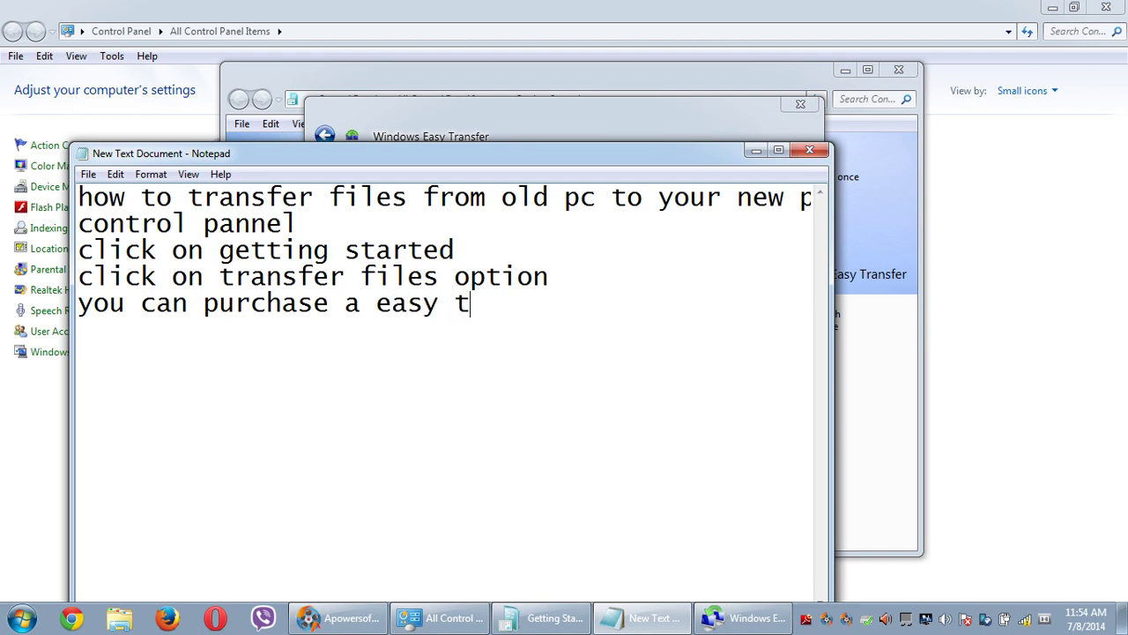
pyautogui.write('ransfer')
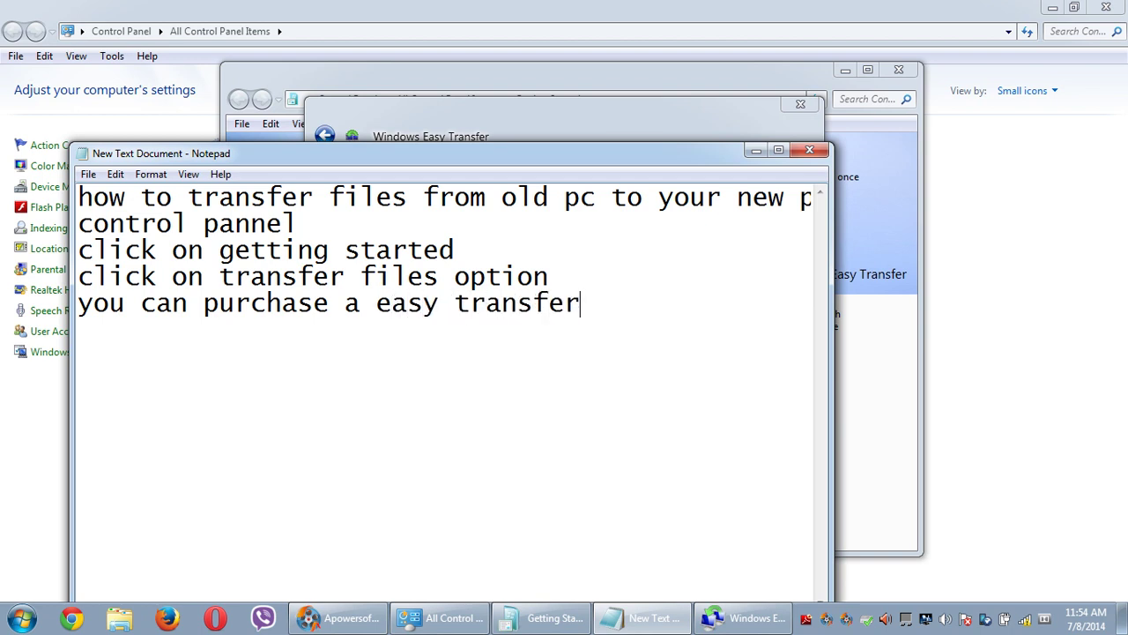
pyautogui.write(' cable')
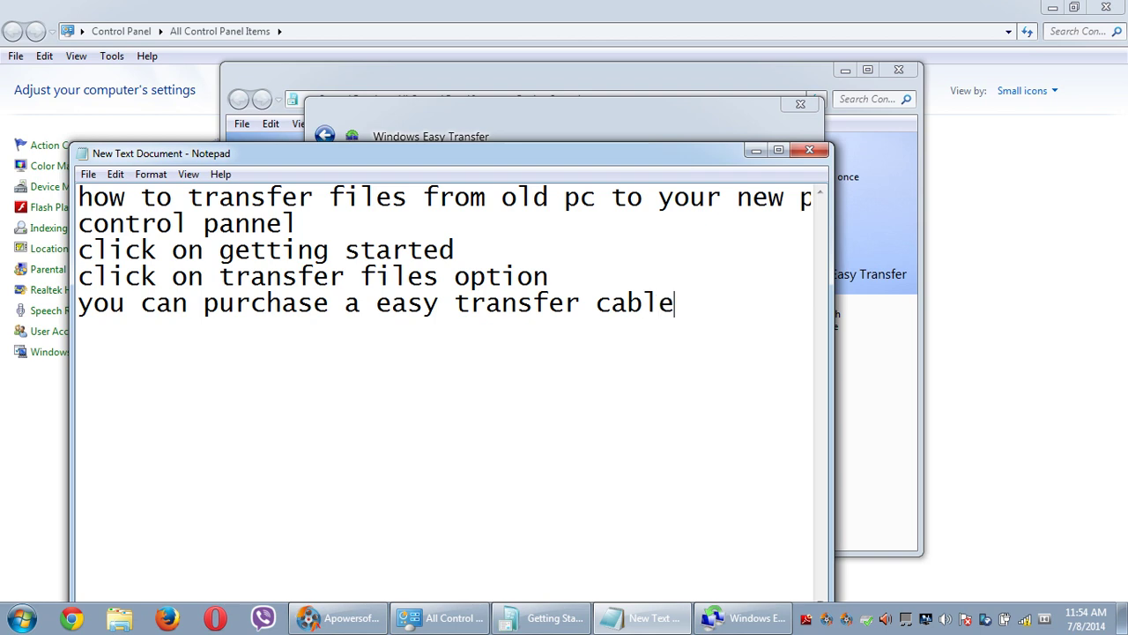
# Step: Switch to Windows Easy Transfer to review the available transfer methods, and return to the Notepad note
pyautogui.click(850, 385)
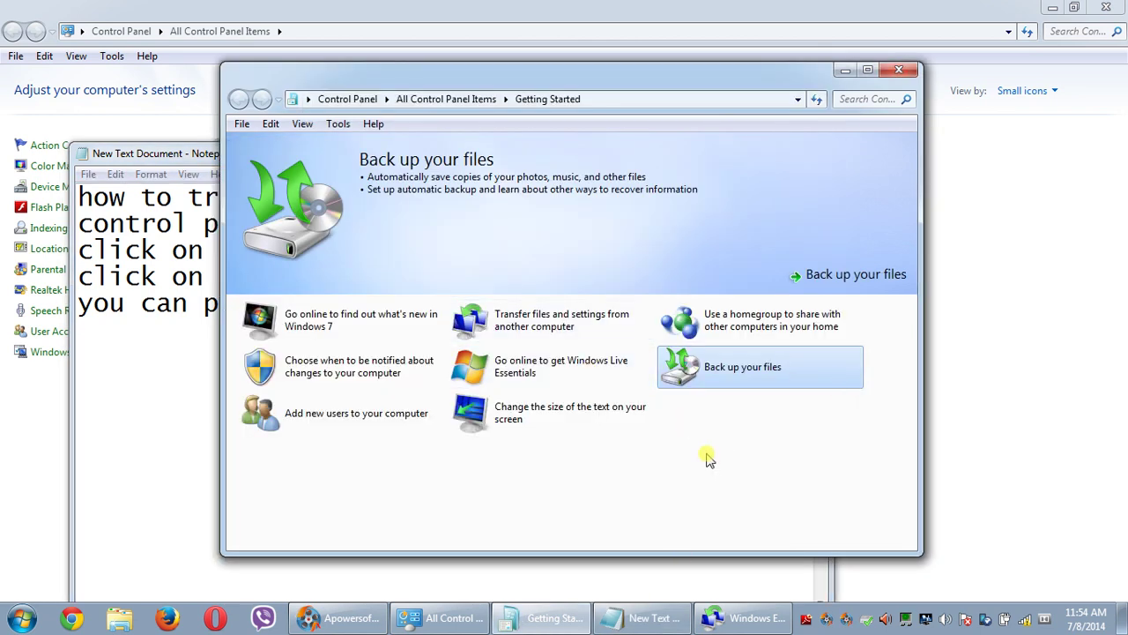
pyautogui.click(740, 621)
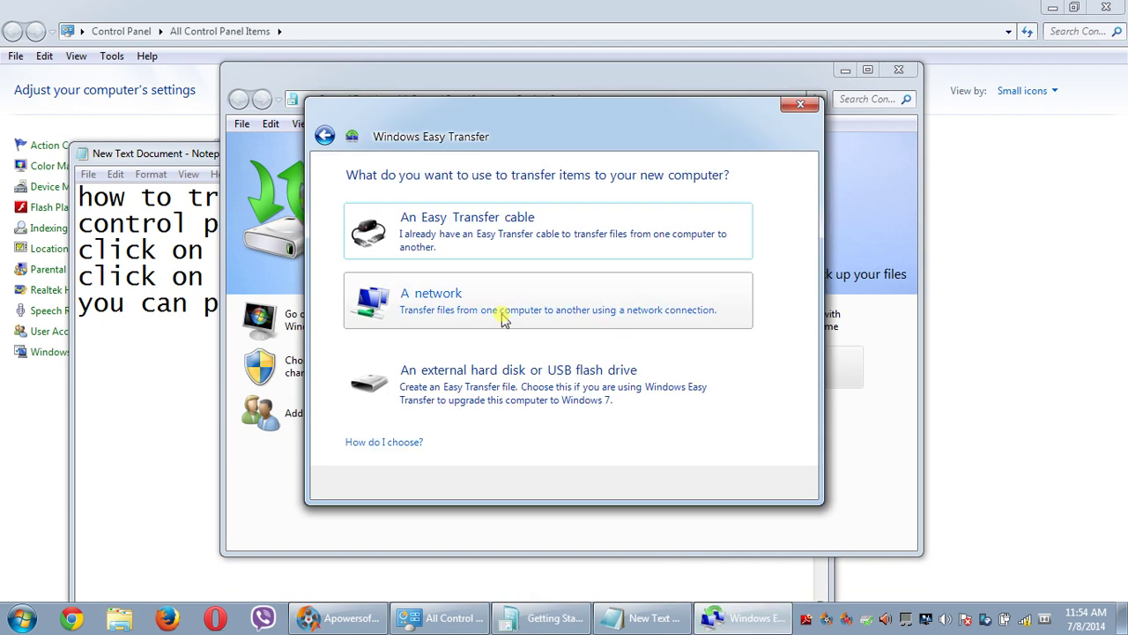
pyautogui.click(215, 408)
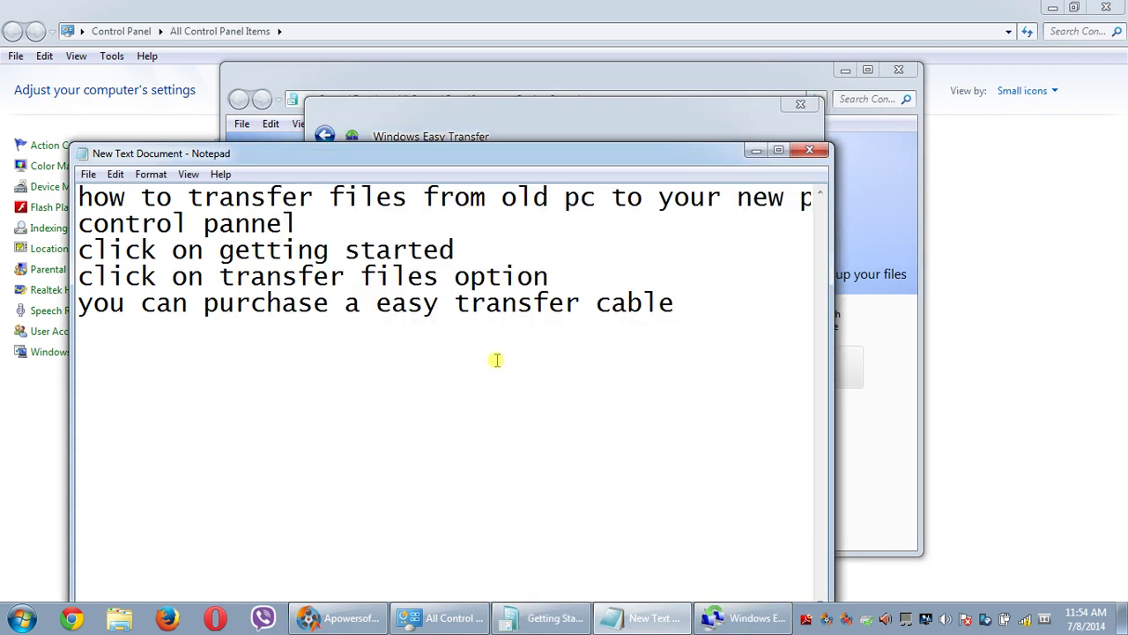
# Step: Add a new line to the note reading "you can either use a usb flash drive or hdd" and start another line with "or"
pyautogui.click(673, 305)
pyautogui.press('Return')
pyautogui.write('you can ')
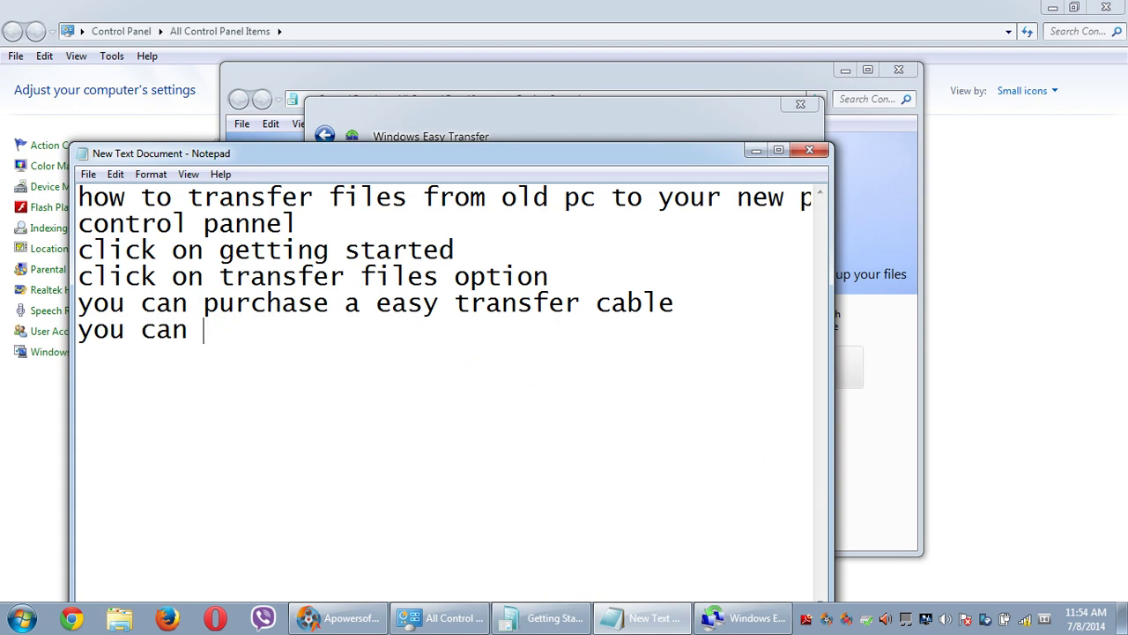
pyautogui.write('either')
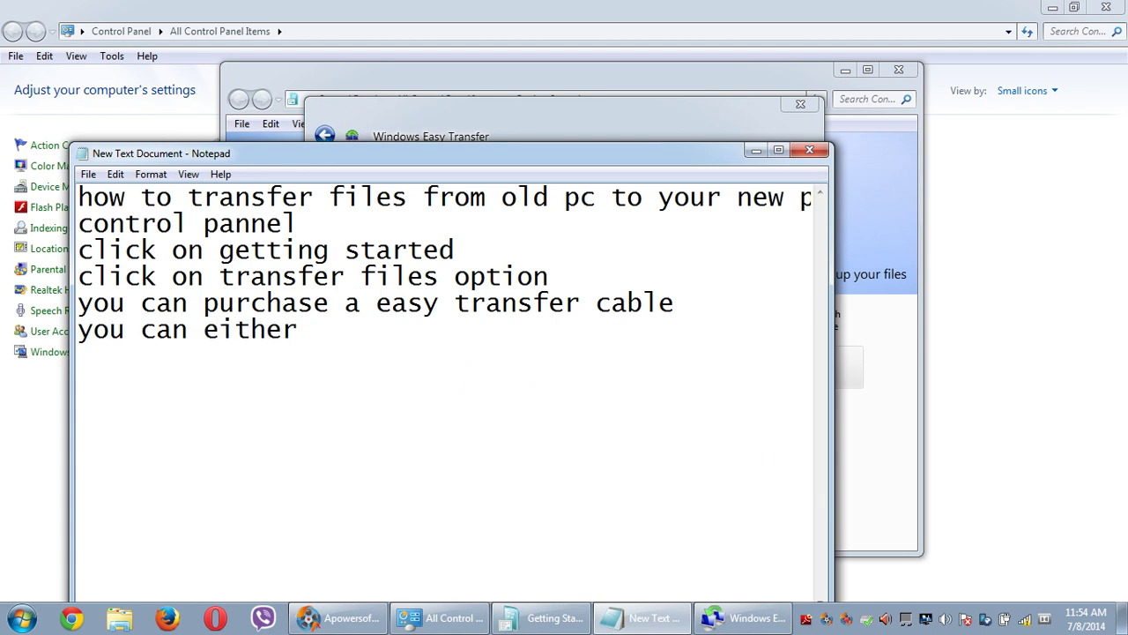
pyautogui.write(' use a ')
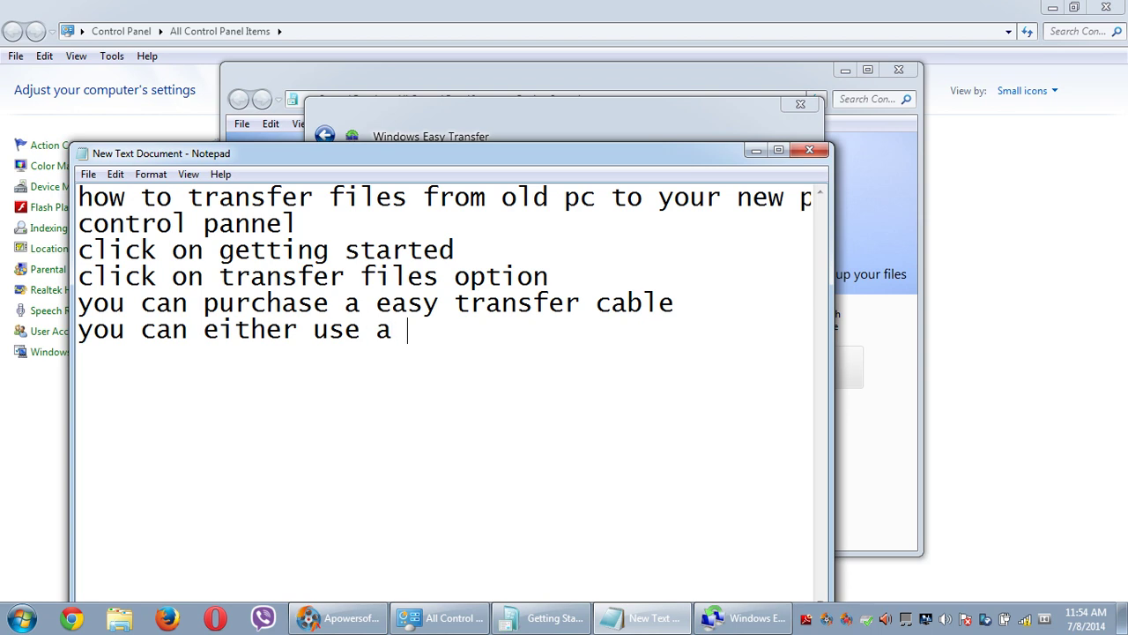
pyautogui.write('usb f')
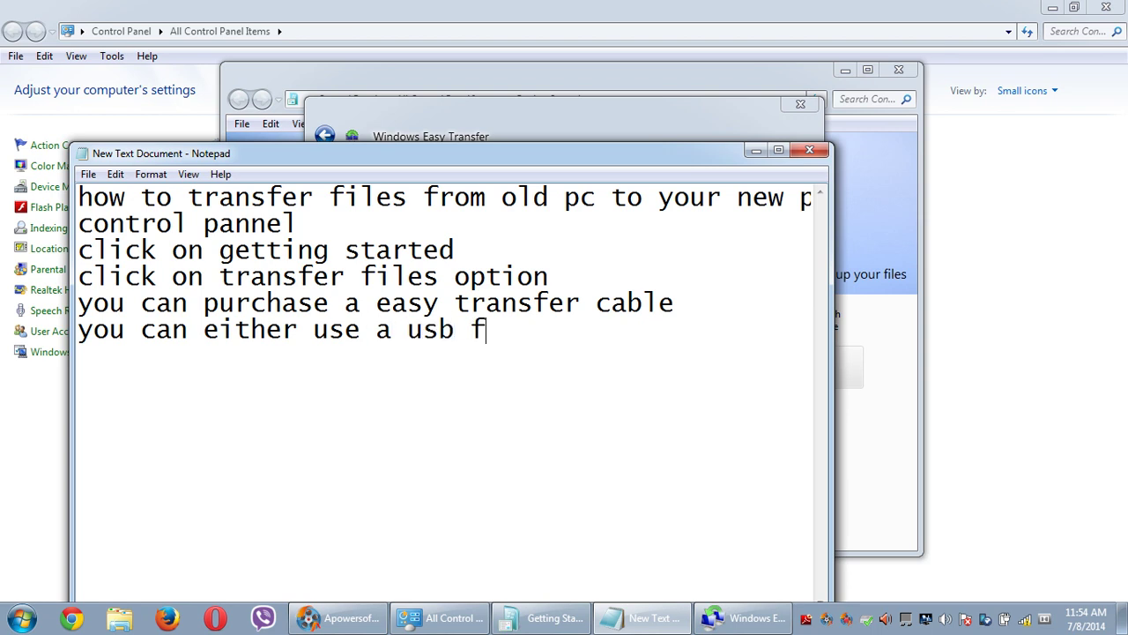
pyautogui.write('lash dr')
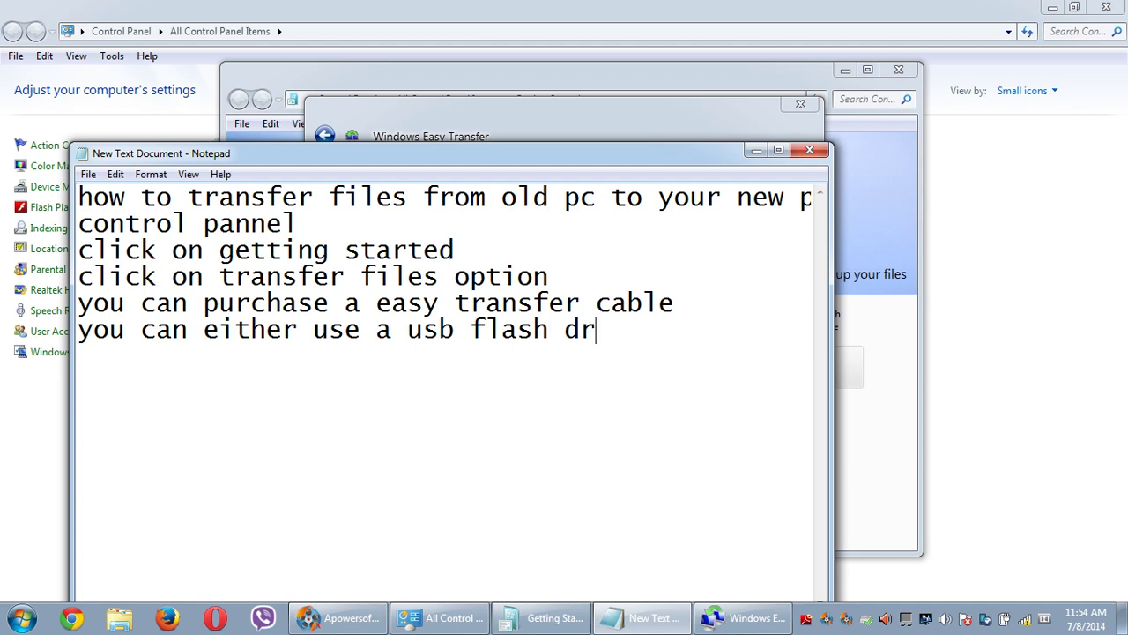
pyautogui.write('ive or h')
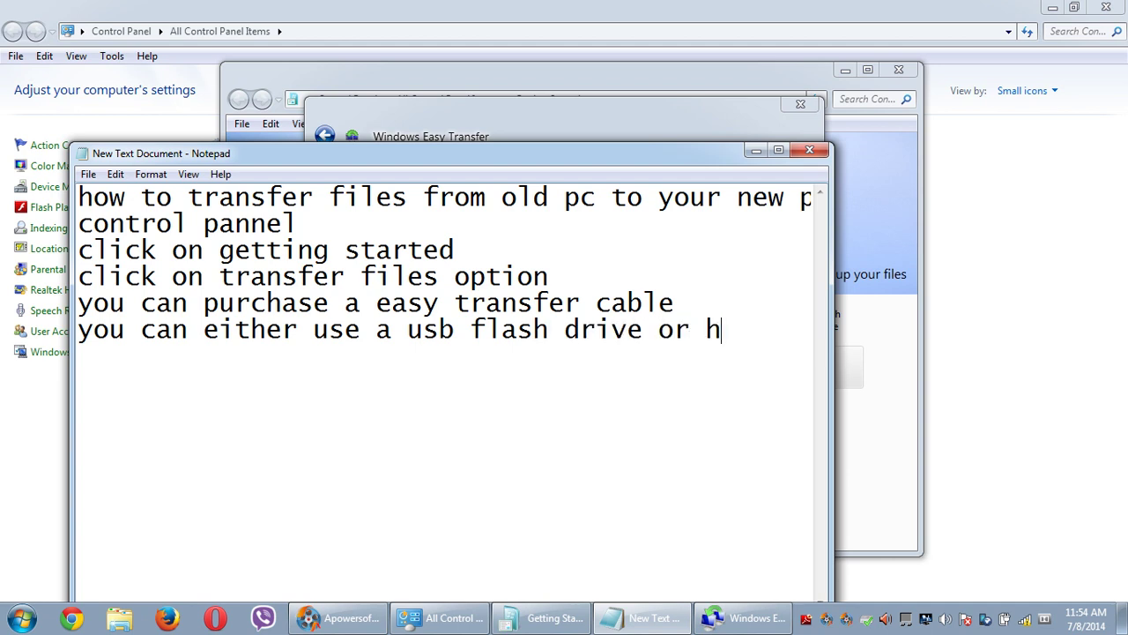
pyautogui.write('dd orr')
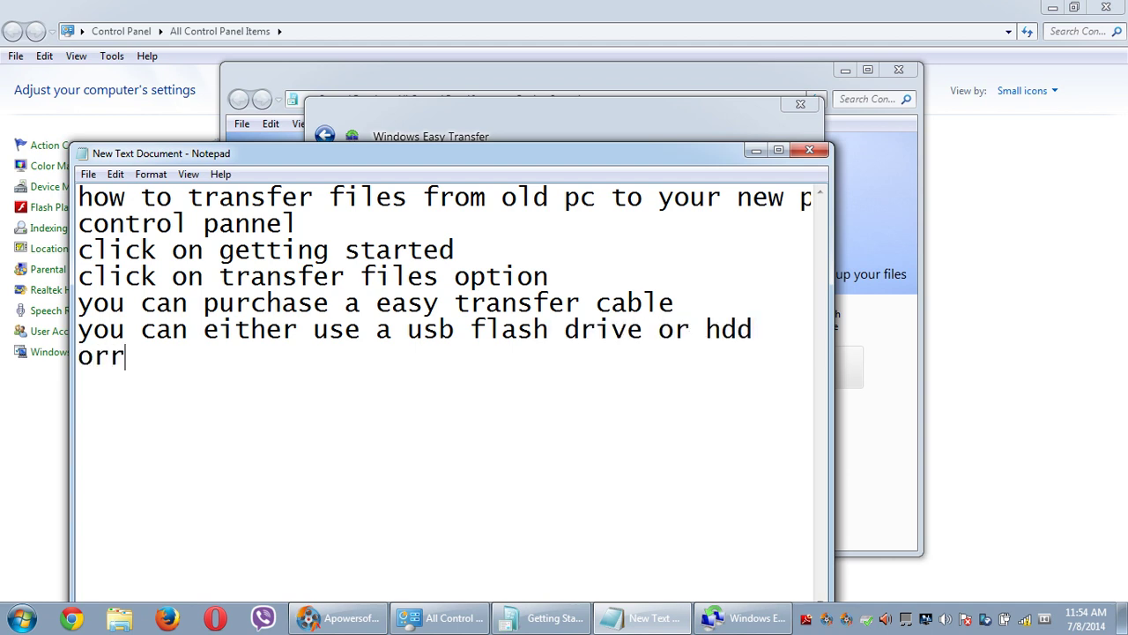
# Step: Complete the note's last line so it reads "or you can share your network"
pyautogui.press('BackSpace')
pyautogui.write('you')
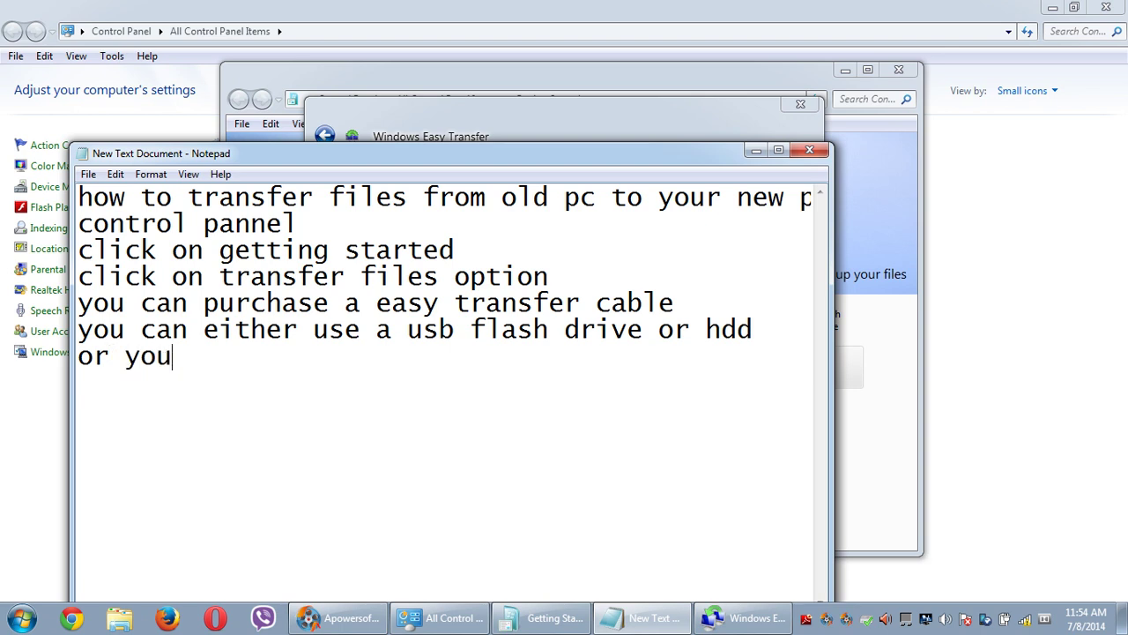
pyautogui.write(' can s')
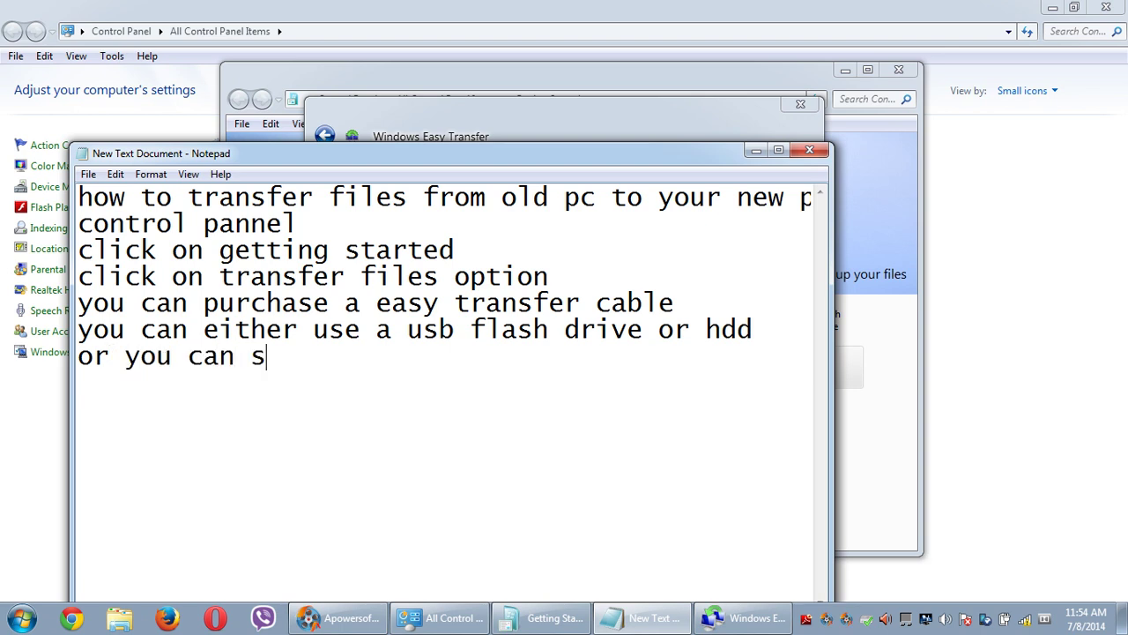
pyautogui.write('hare yuo')
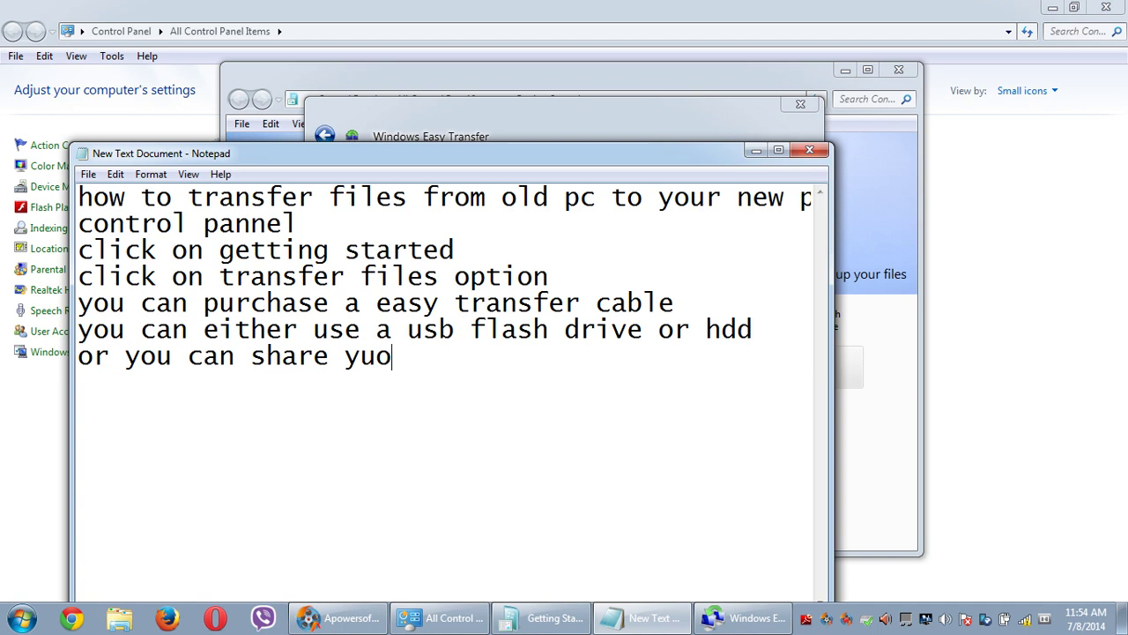
pyautogui.press('BackSpace')
pyautogui.press('BackSpace')
pyautogui.write('our n')
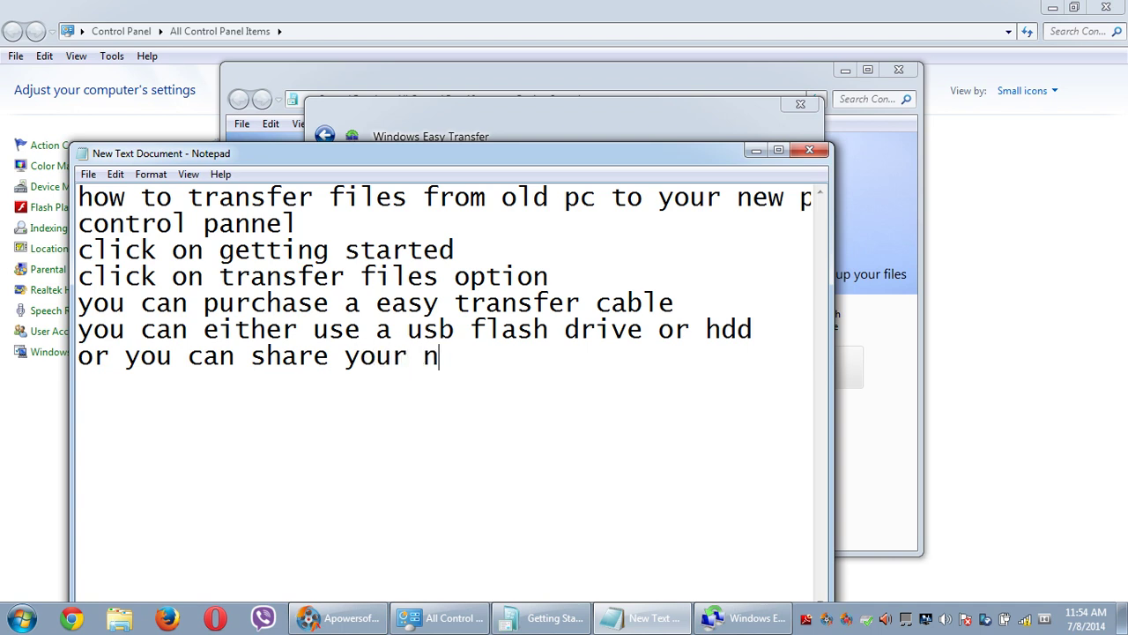
pyautogui.write('etwork')
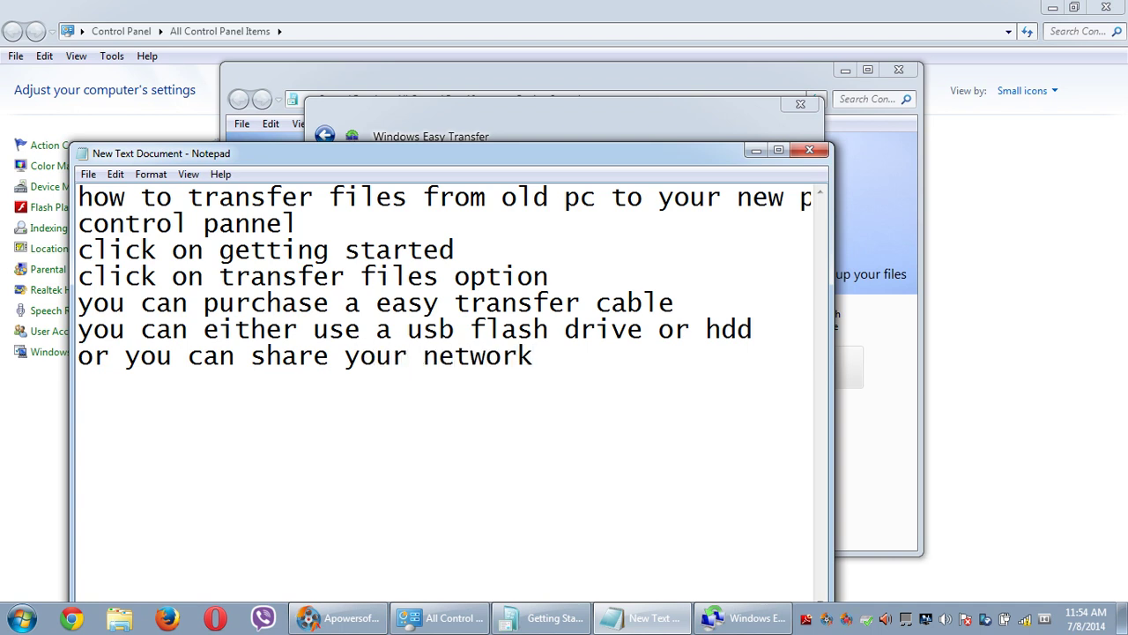
pyautogui.rightClick(849, 620)
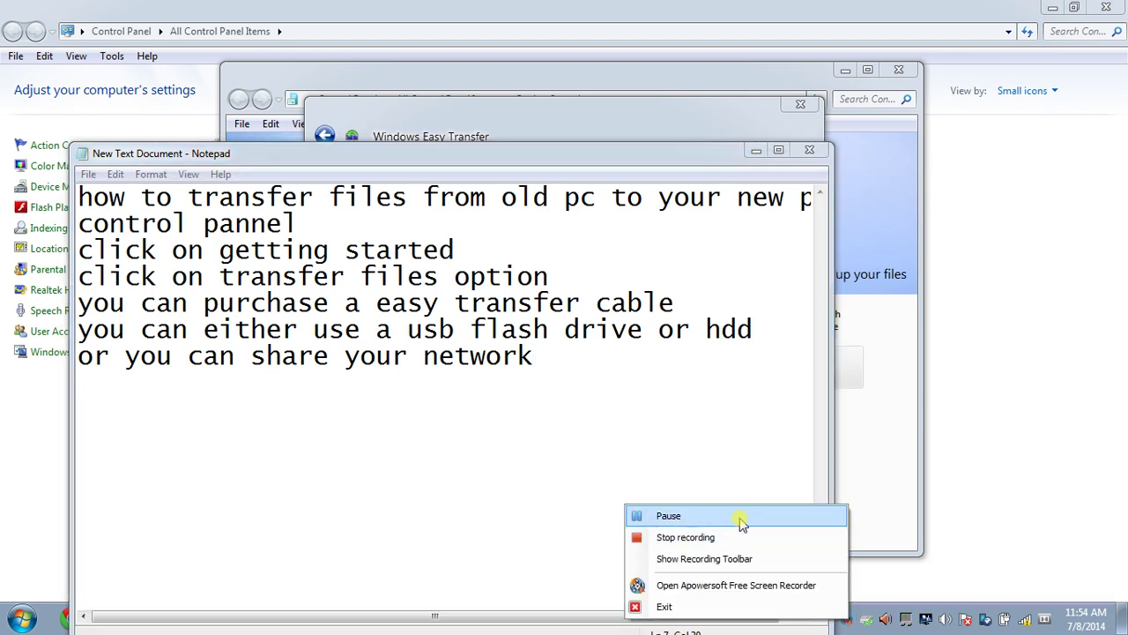
# Step: Add a new line to the note reading "click on network"
pyautogui.click(582, 358)
pyautogui.press('Return')
pyautogui.write('clci')
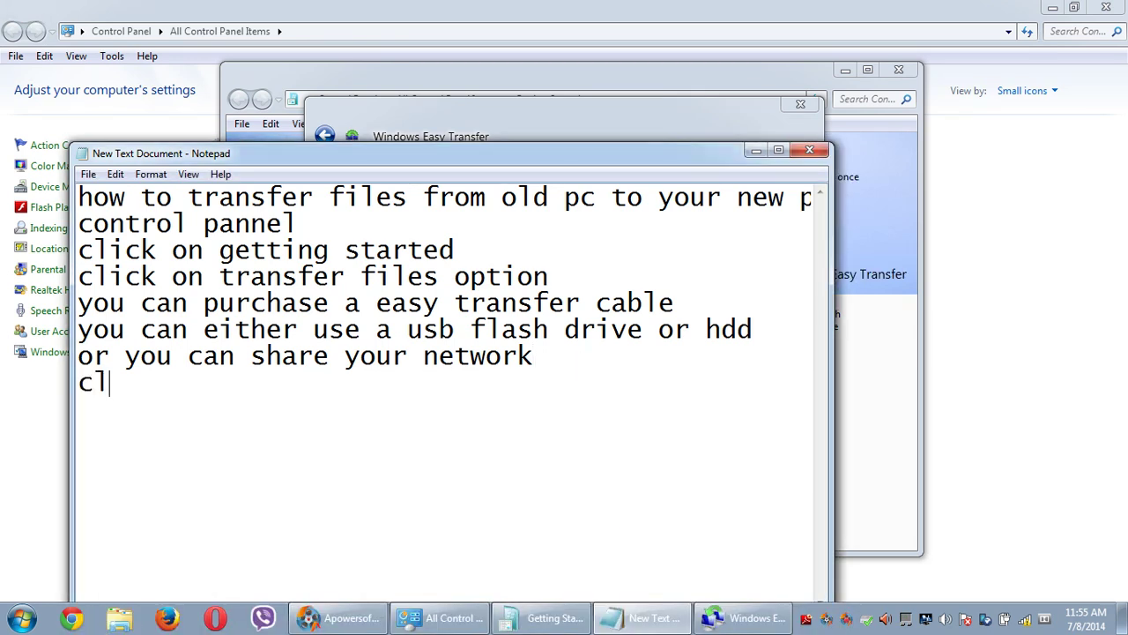
pyautogui.press('BackSpace')
pyautogui.press('BackSpace')
pyautogui.write('ick on ')
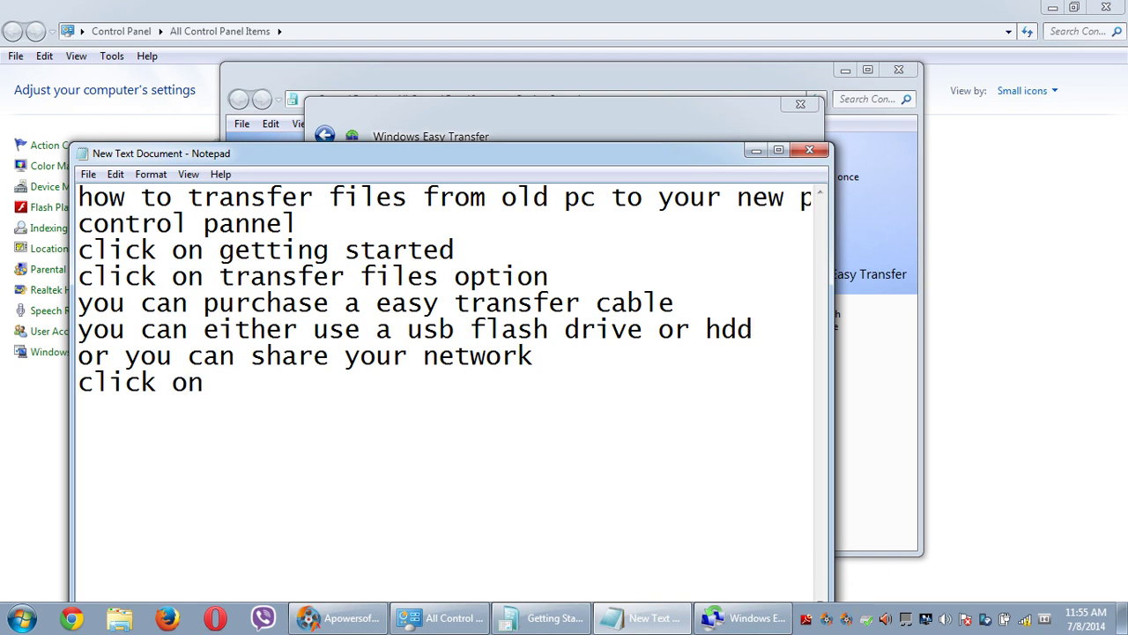
pyautogui.write('network')
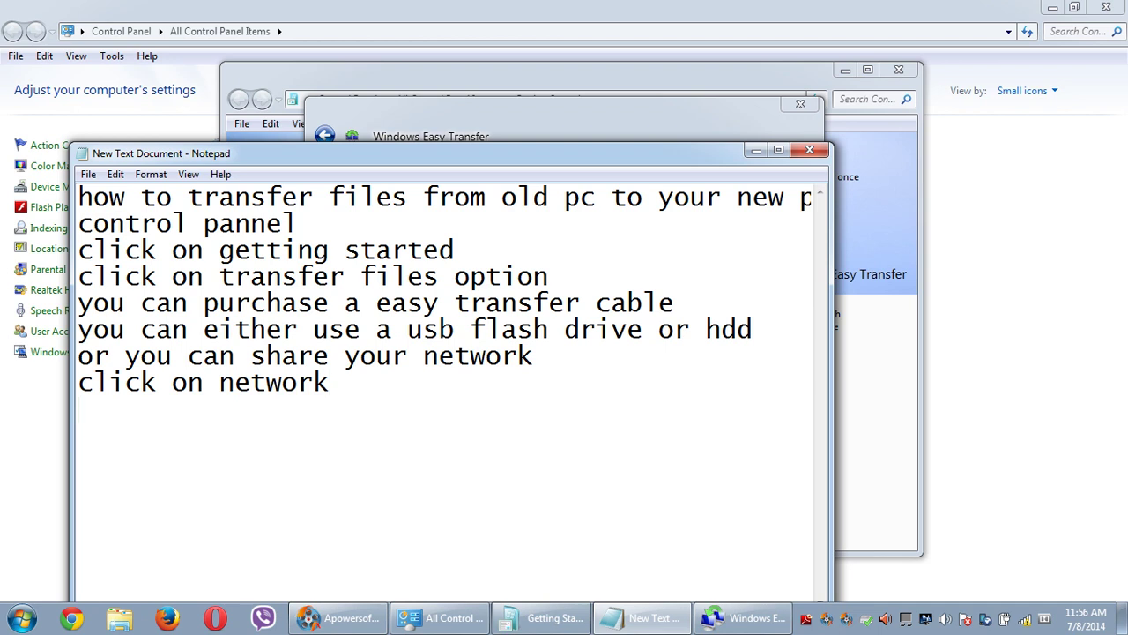
# Step: Switch to Windows Easy Transfer, choose a network as the transfer method and identify this machine as the new computer
pyautogui.click(698, 130)
pyautogui.click(573, 319)
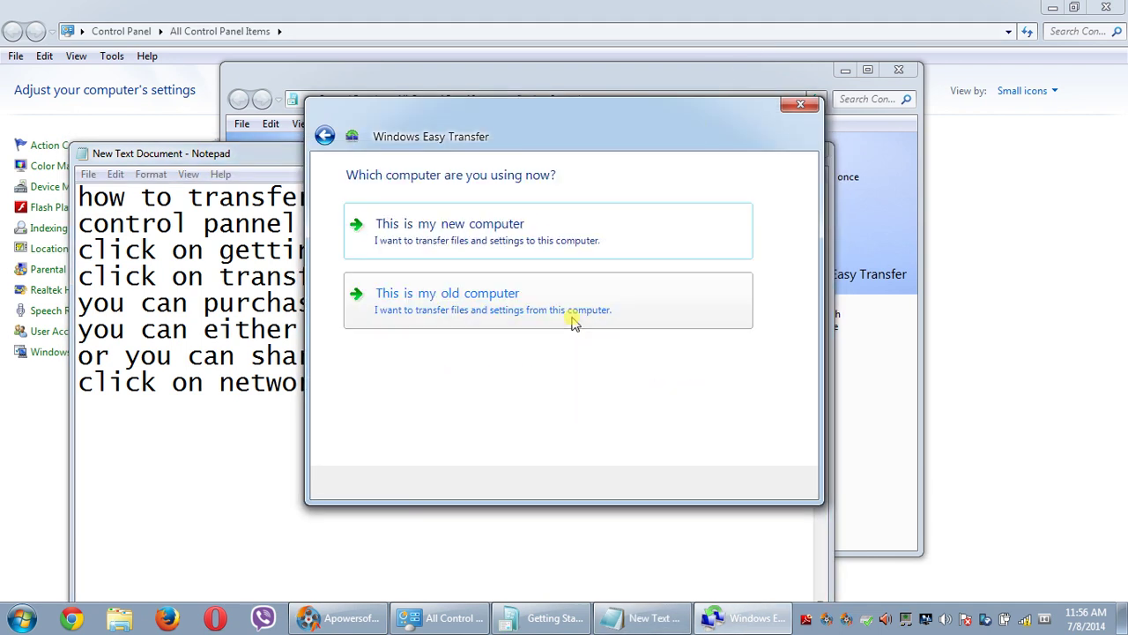
pyautogui.click(529, 251)
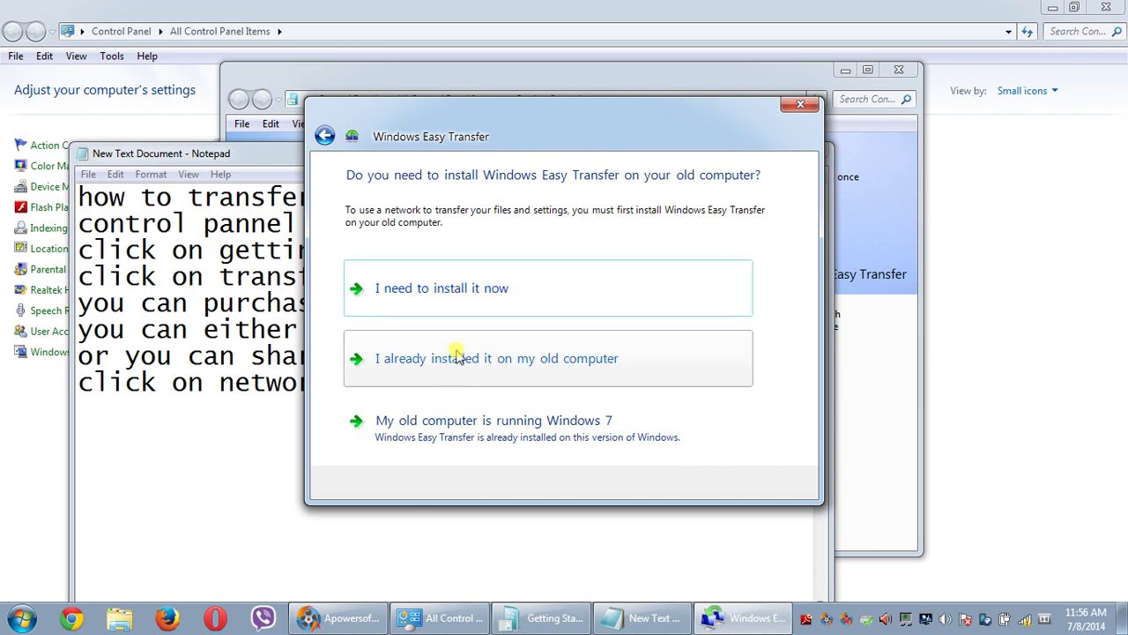
# Step: Choose to install Windows Easy Transfer on the old computer now, saving it to Desktop through the external hard disk or shared network folder option
pyautogui.click(482, 309)
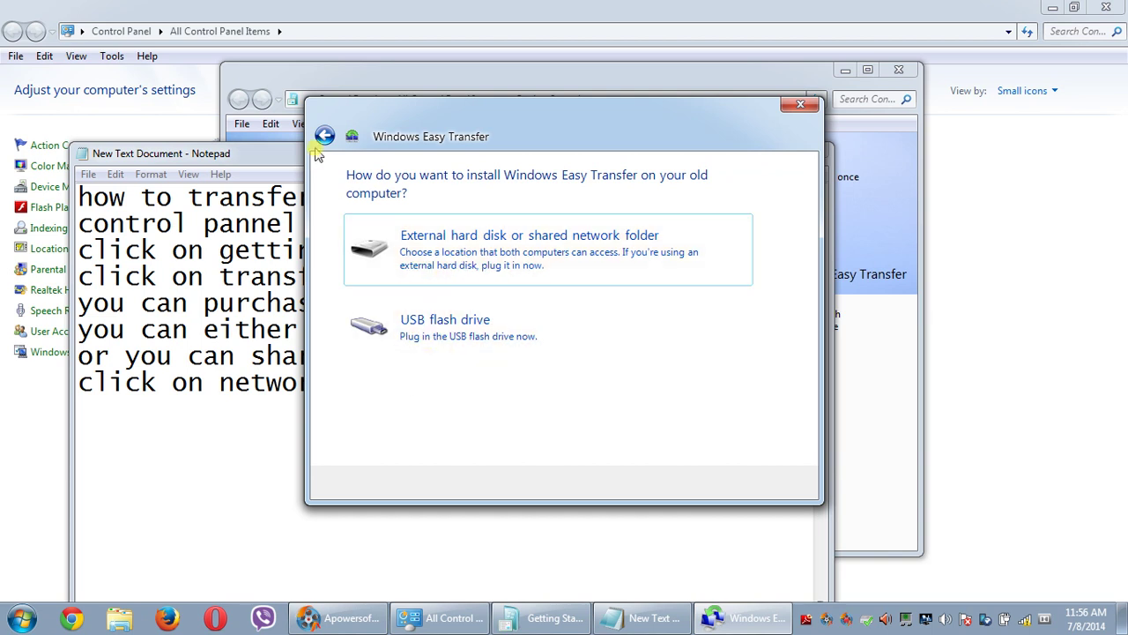
pyautogui.click(430, 270)
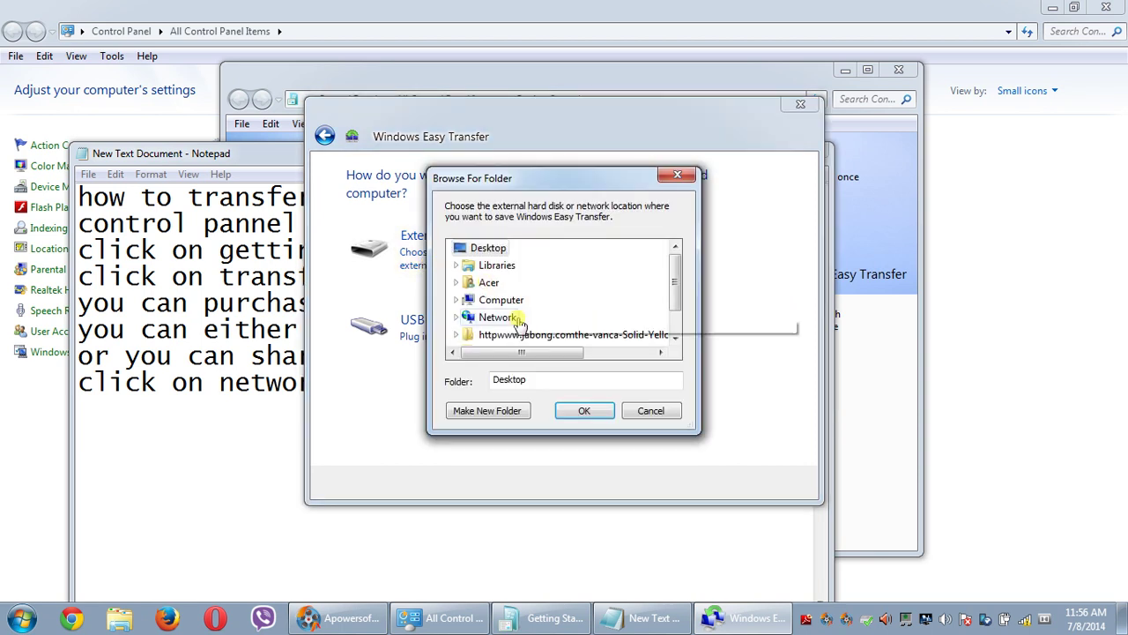
pyautogui.click(585, 412)
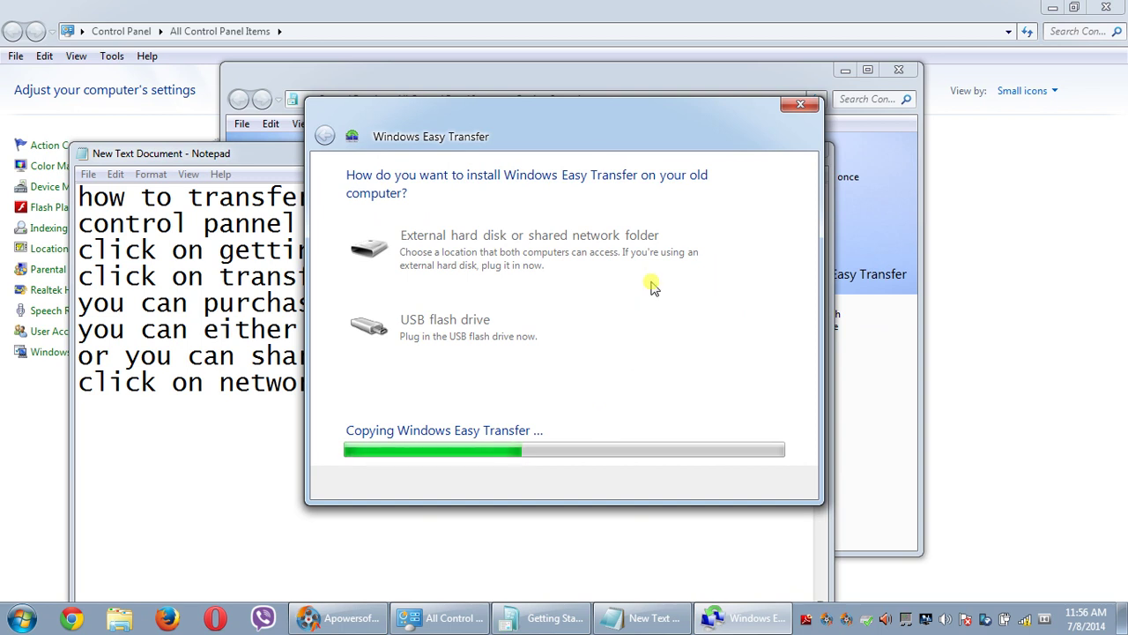
# Step: Close Windows Easy Transfer and add a final line to the Notepad note reading "thanks for watching"
pyautogui.click(800, 107)
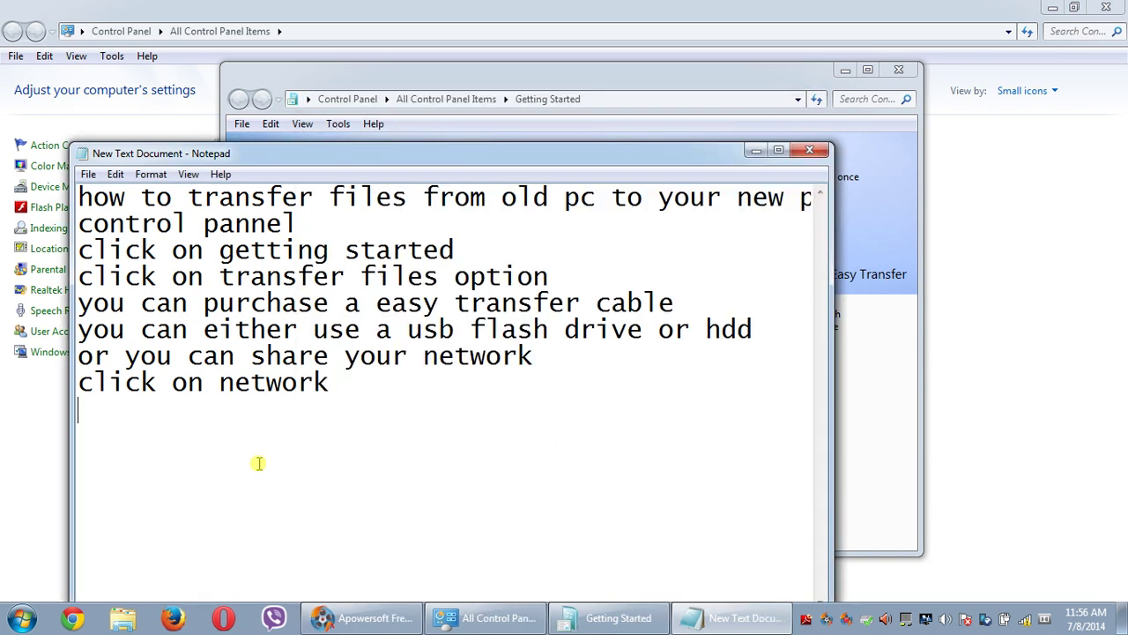
pyautogui.click(364, 392)
pyautogui.press('Return')
pyautogui.write('thanks f')
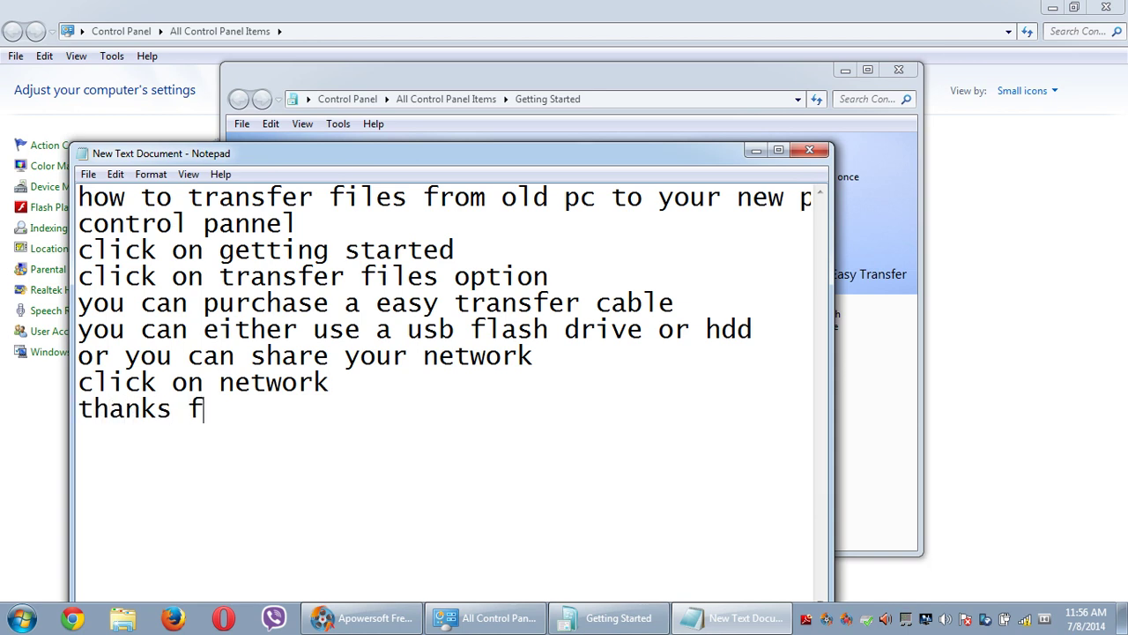
pyautogui.write('or watching')
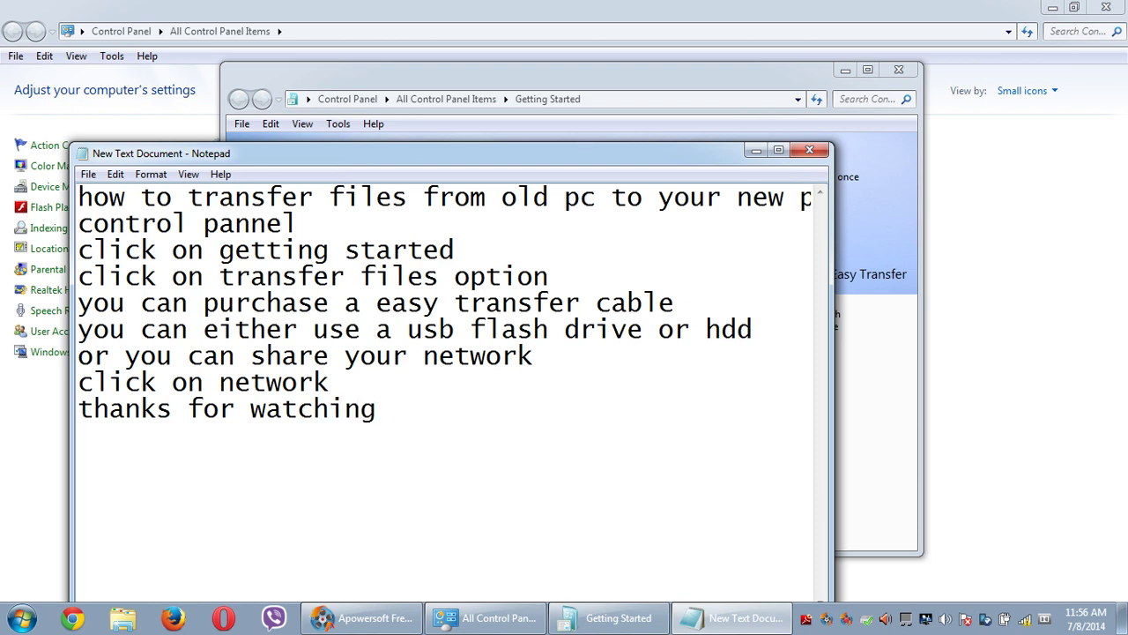
pyautogui.rightClick(846, 621)
pyautogui.click(802, 552)
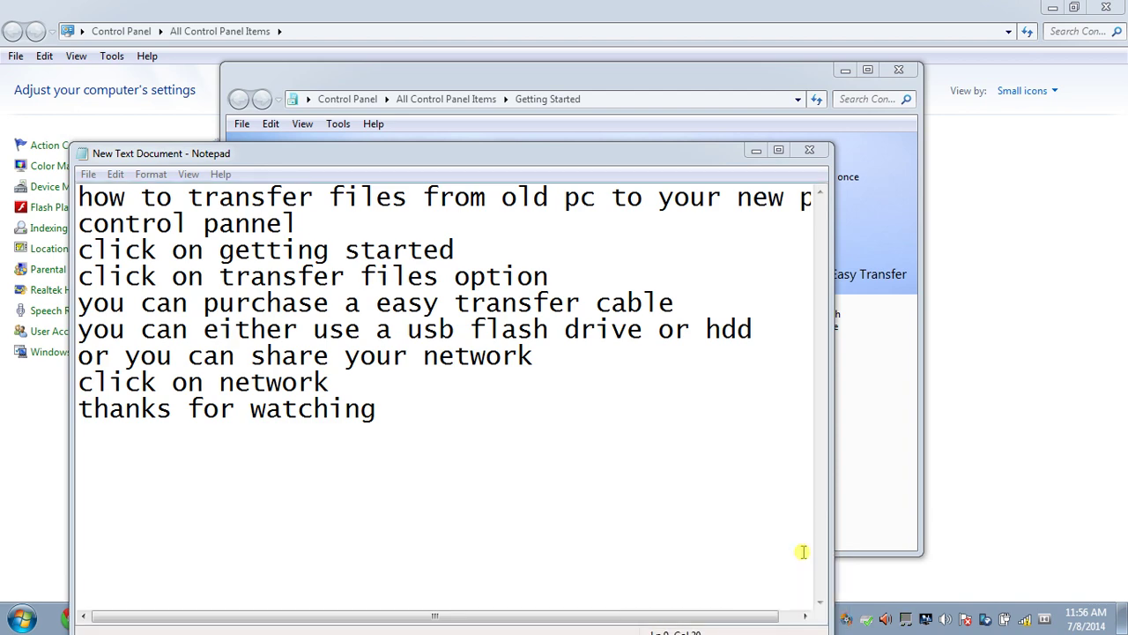